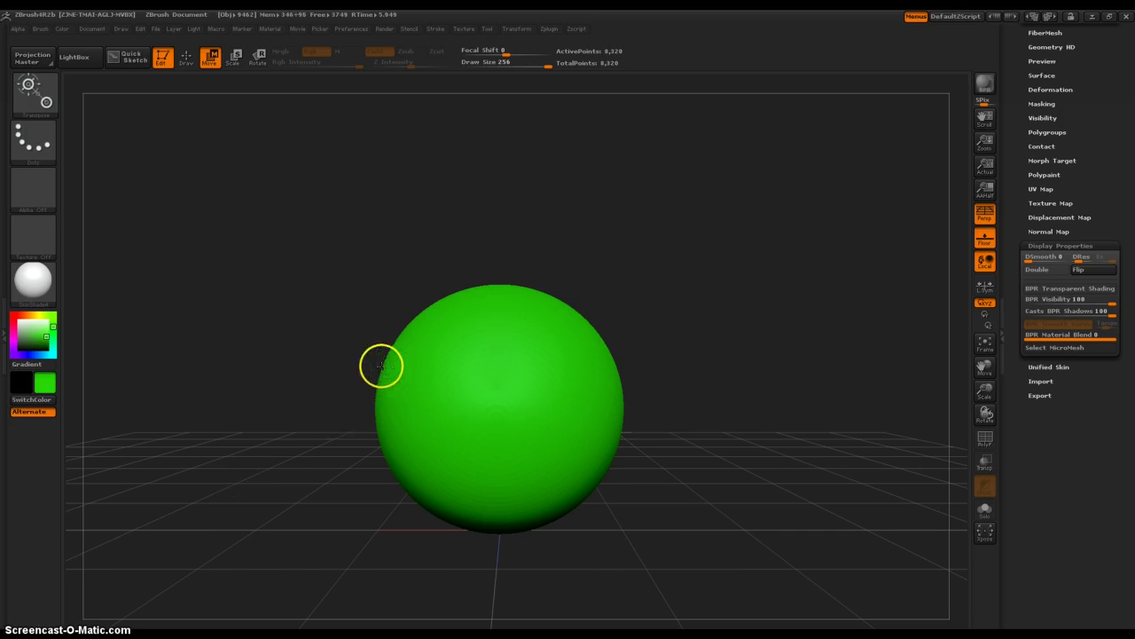
key("space")
left_click(264, 383)
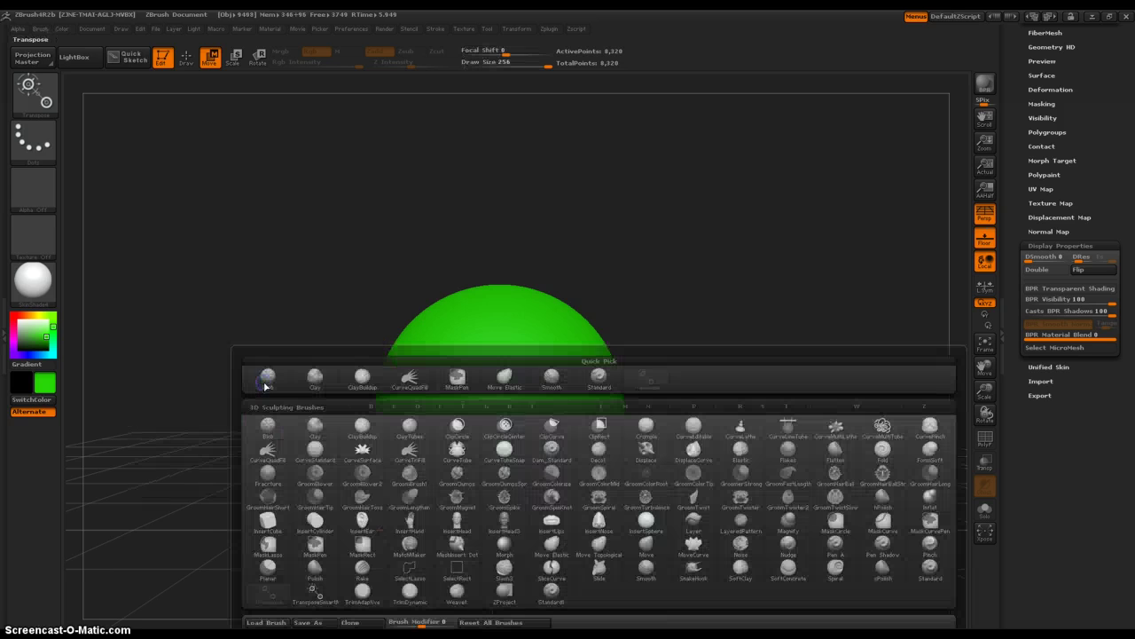
mouse_move(262, 454)
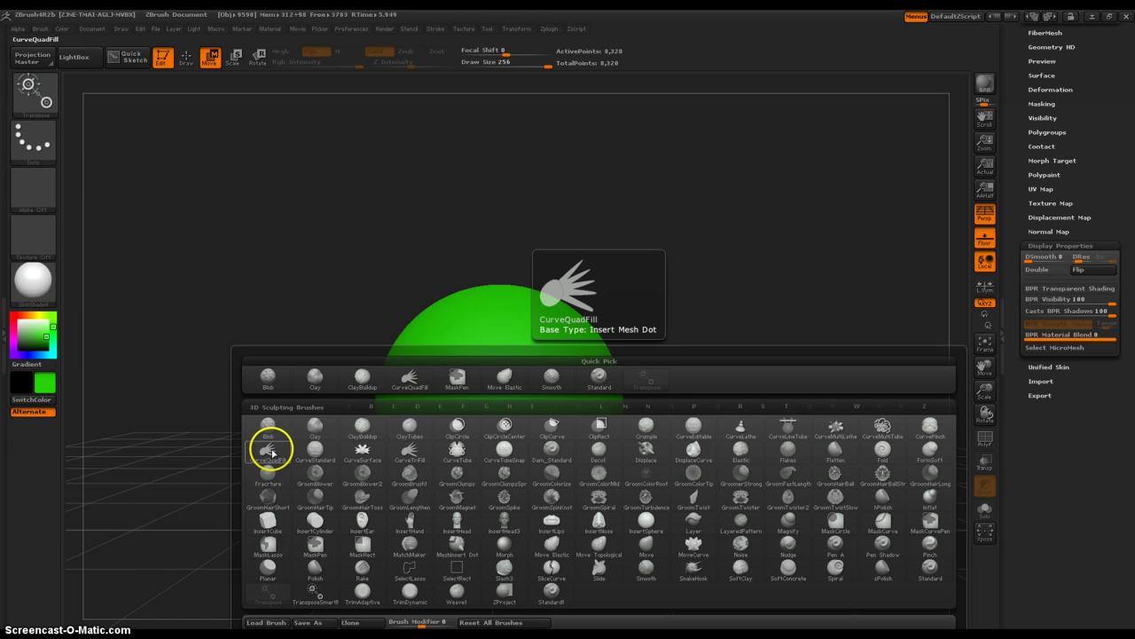
left_click(463, 499)
Choose the CurveQuadFill brush for sculpting
key("space")
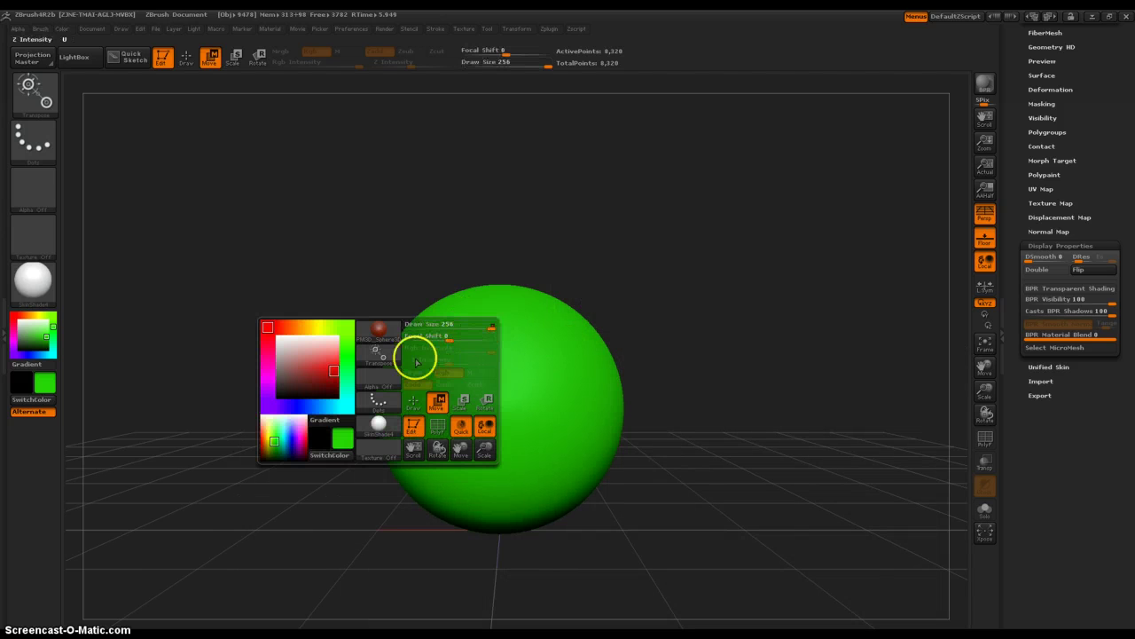
left_click(384, 359)
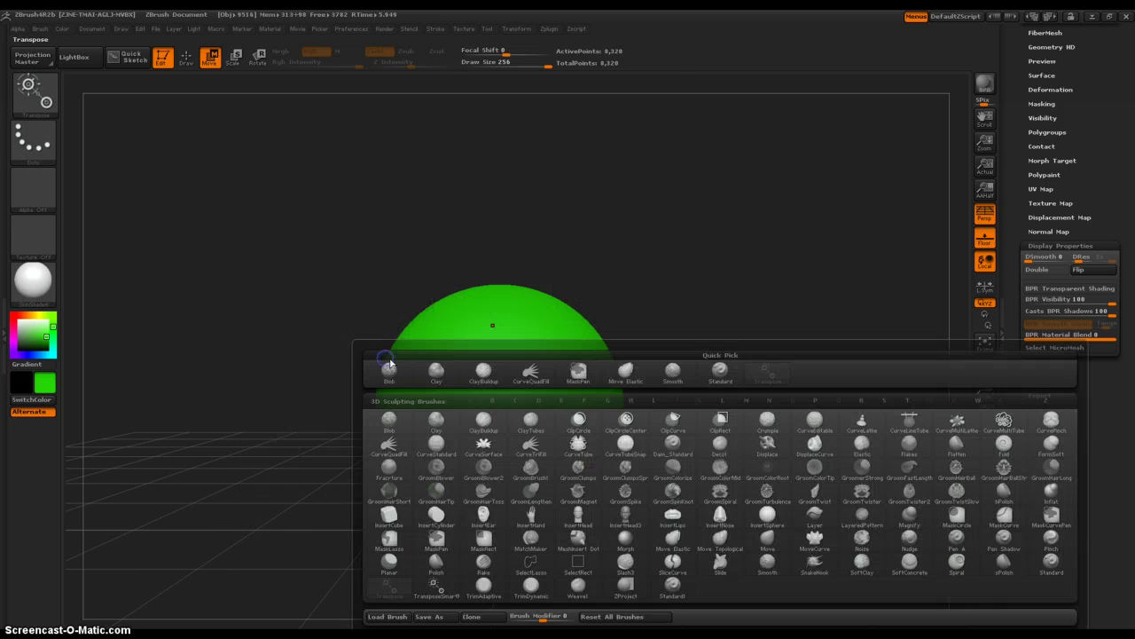
key("space")
left_click(345, 456)
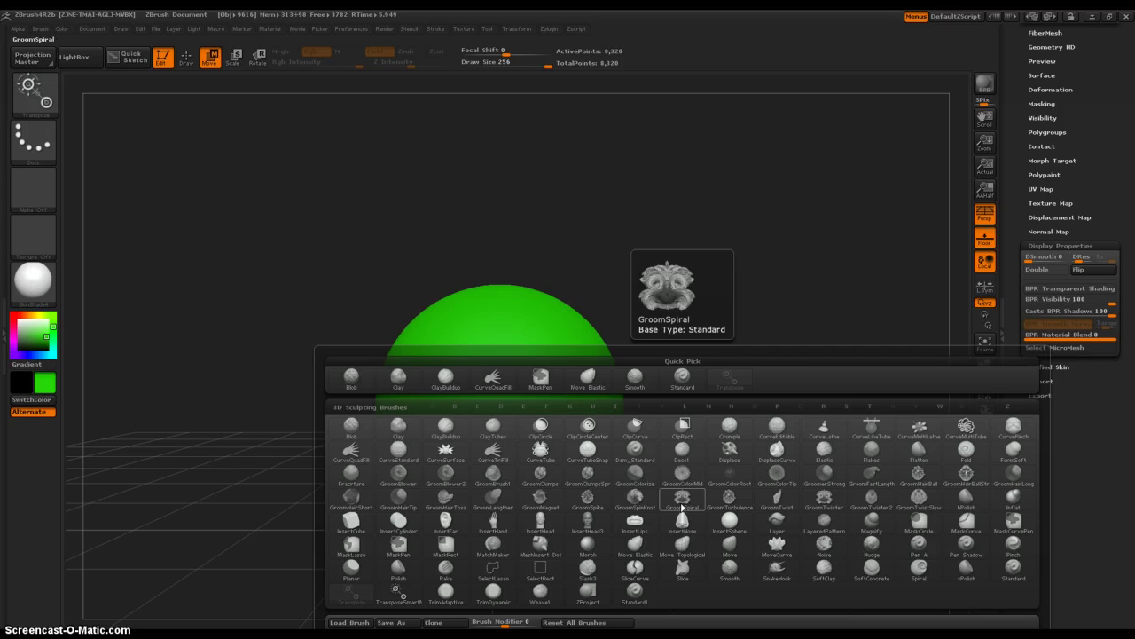
key("c")
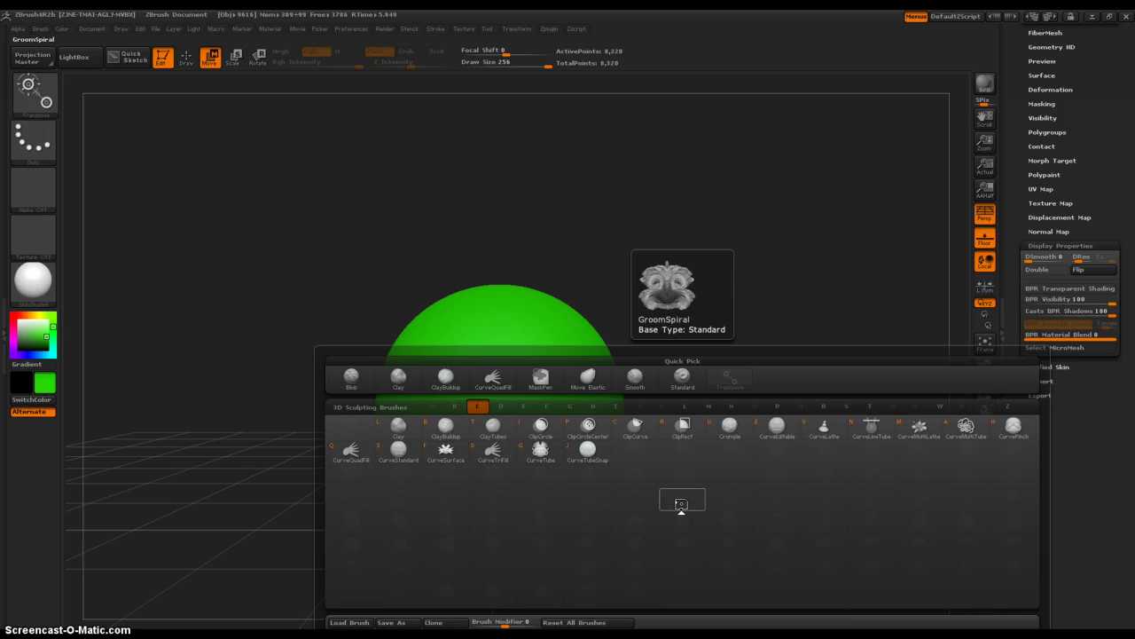
key("q")
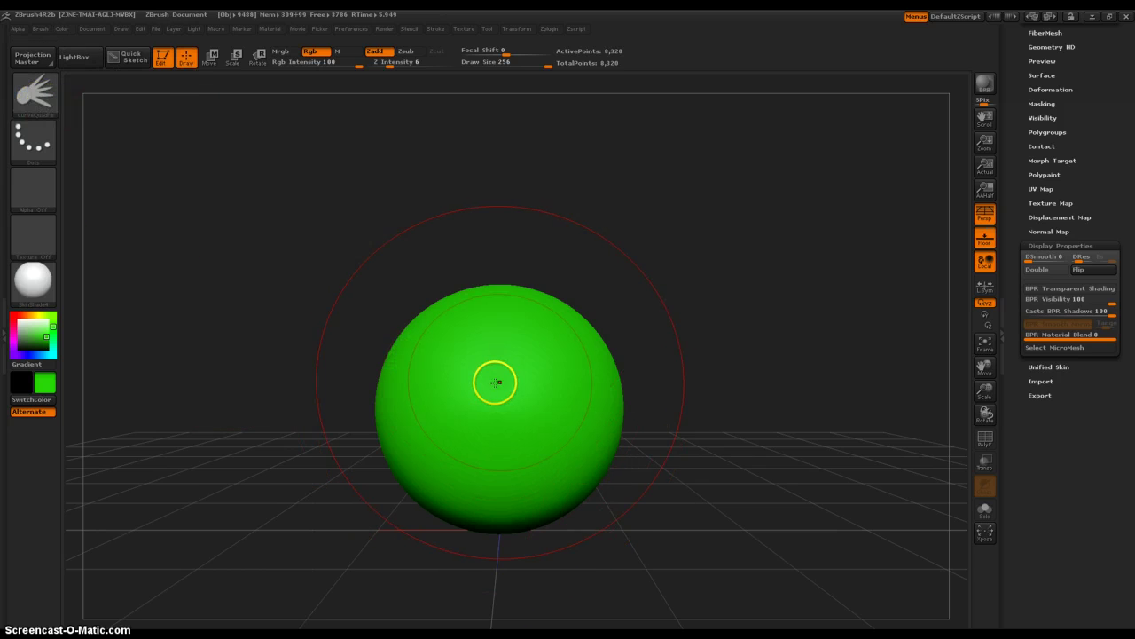
Draw a large, nearly closed curve outline from the sphere into the empty space beside it to create a filled shape
right_click_drag(687, 471, 673, 432, "ctrl")
left_click_drag(673, 432, 506, 386)
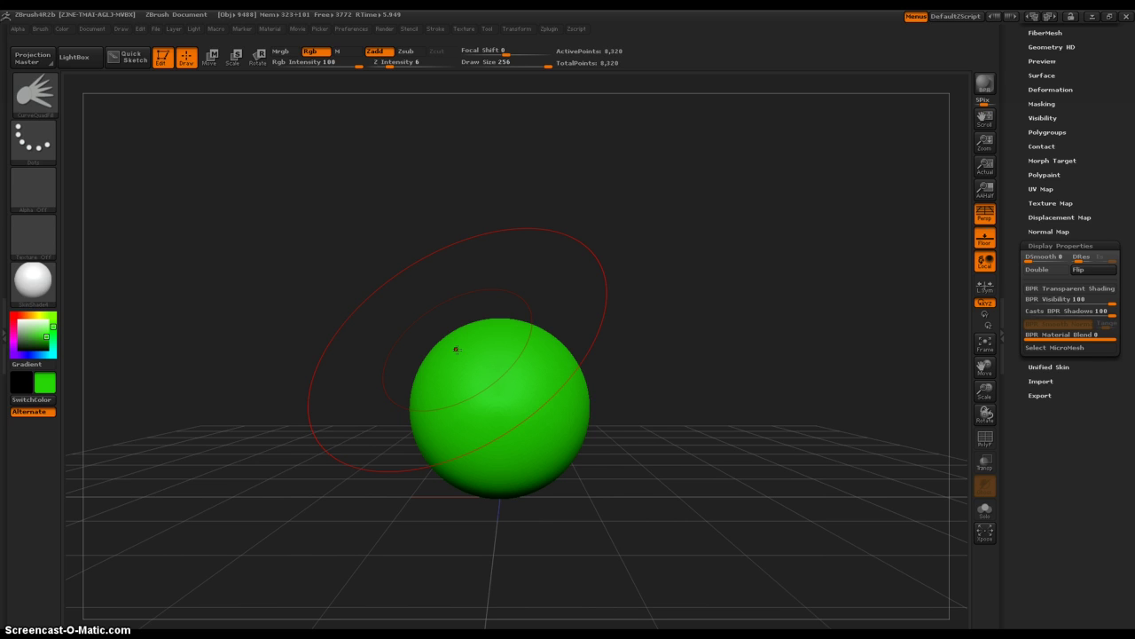
left_click_drag(430, 303, 526, 364)
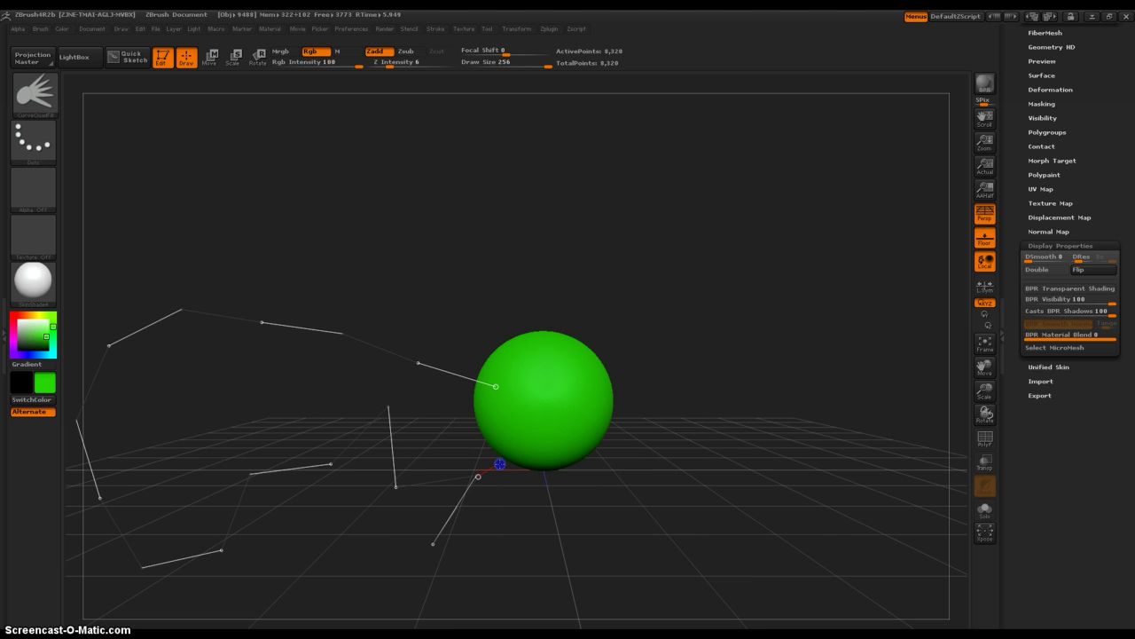
left_click(524, 455)
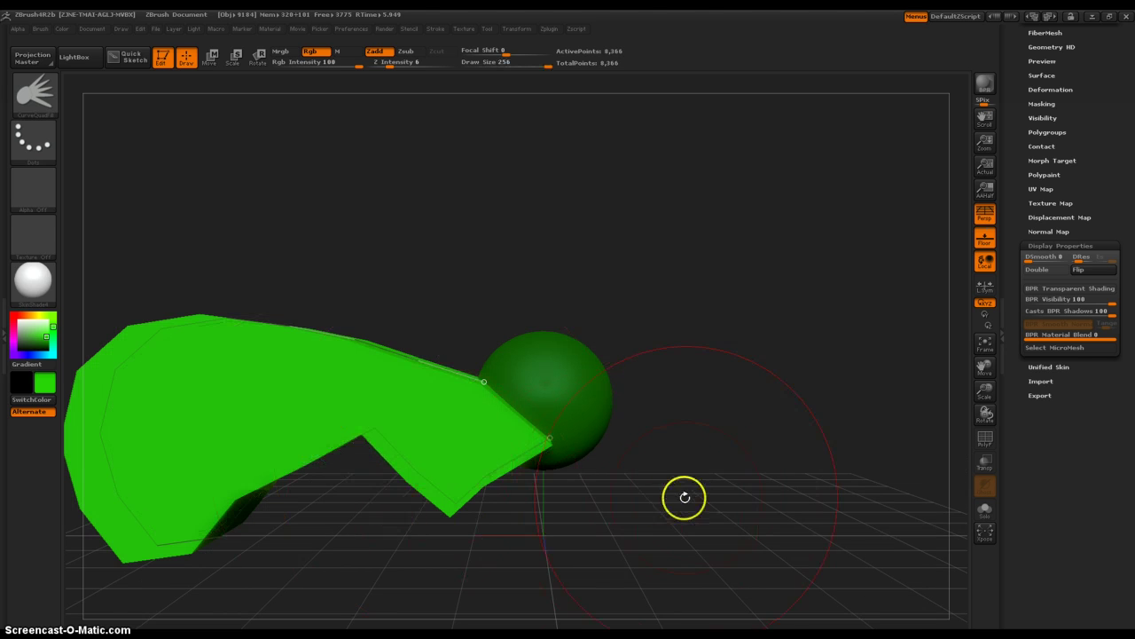
Smooth the curve around the filled shape into a rounded teardrop outline that tapers toward the sphere
mouse_move(684, 496)
left_mouse_down()
mouse_move(705, 618)
mouse_move(709, 514)
mouse_move(697, 483)
mouse_move(603, 532)
mouse_move(633, 482)
mouse_move(579, 489)
left_mouse_up()
key("[")
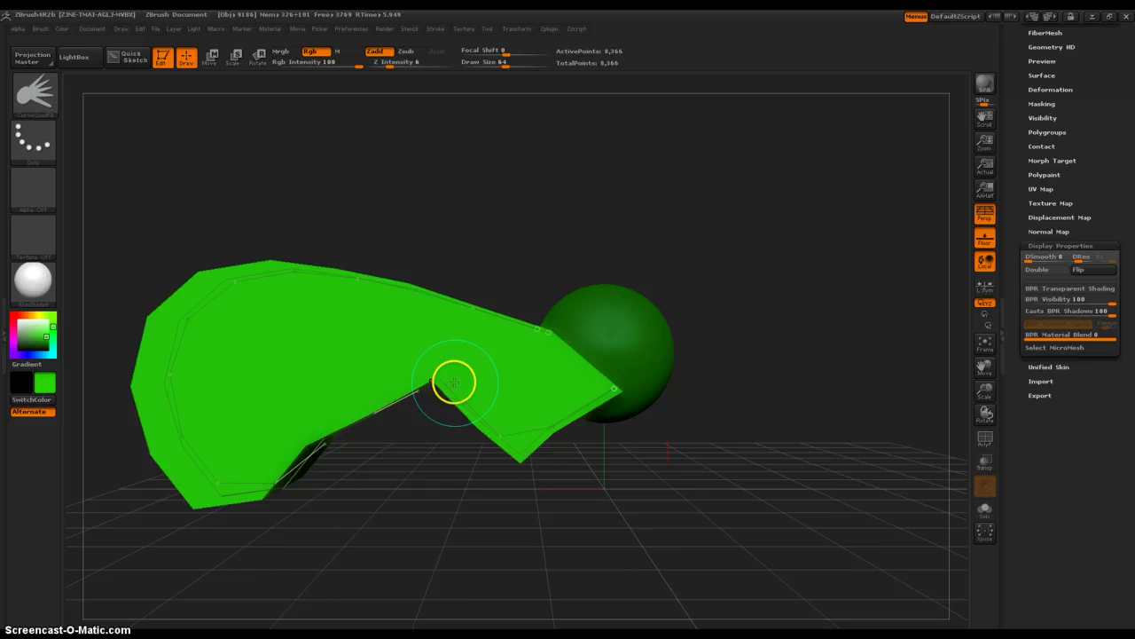
key("]")
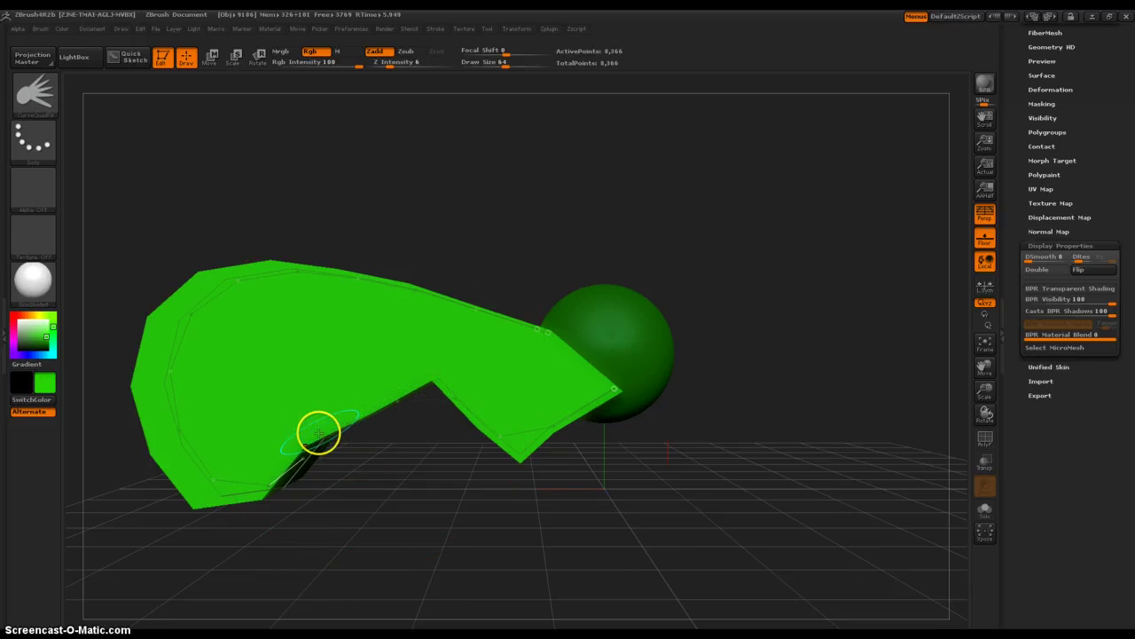
key("[")
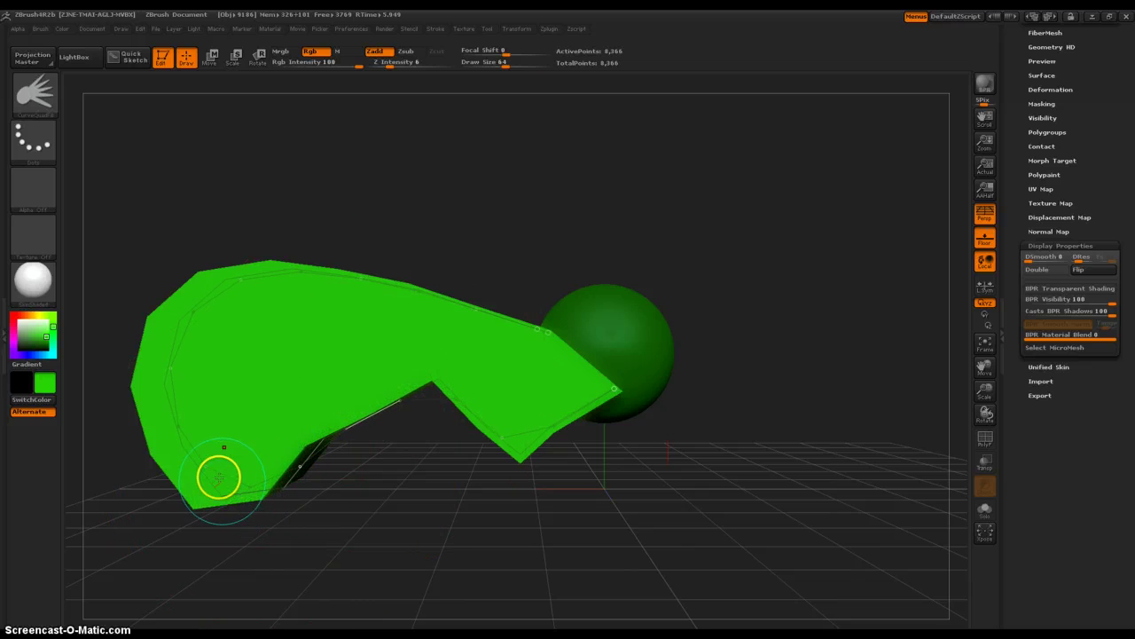
mouse_move(175, 368)
left_mouse_down("shift")
mouse_move(234, 276)
mouse_move(352, 281)
mouse_move(532, 334)
mouse_move(443, 385)
mouse_move(441, 376)
mouse_move(421, 434)
left_mouse_up("shift")
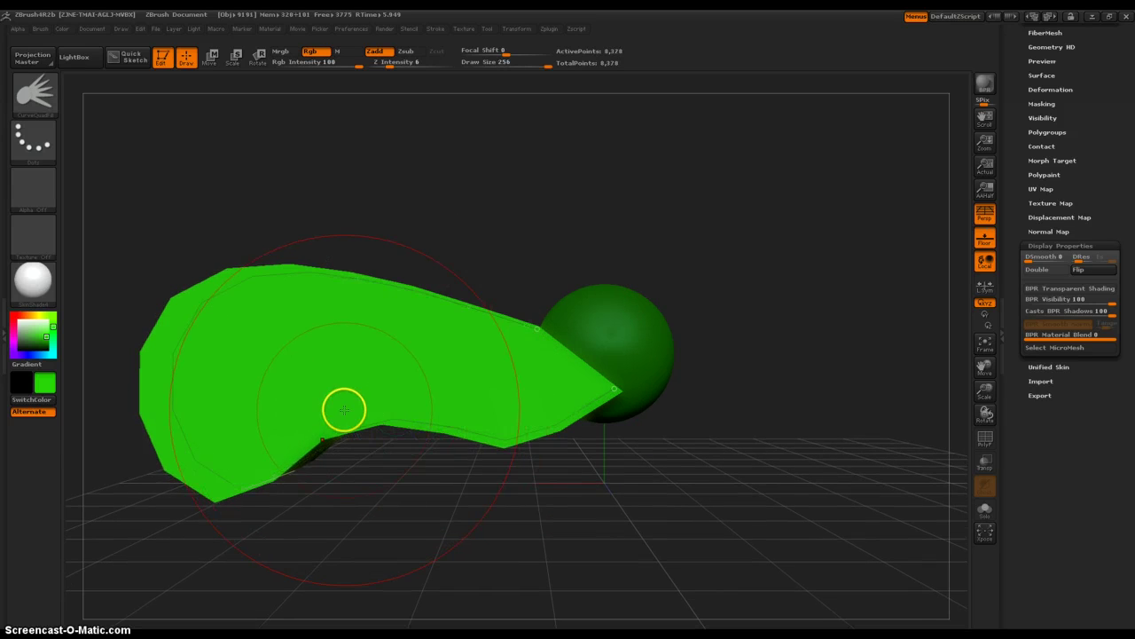
mouse_move(344, 414)
left_mouse_down("shift")
mouse_move(357, 456)
mouse_move(400, 413)
mouse_move(428, 439)
mouse_move(470, 446)
mouse_move(512, 418)
left_mouse_up("shift")
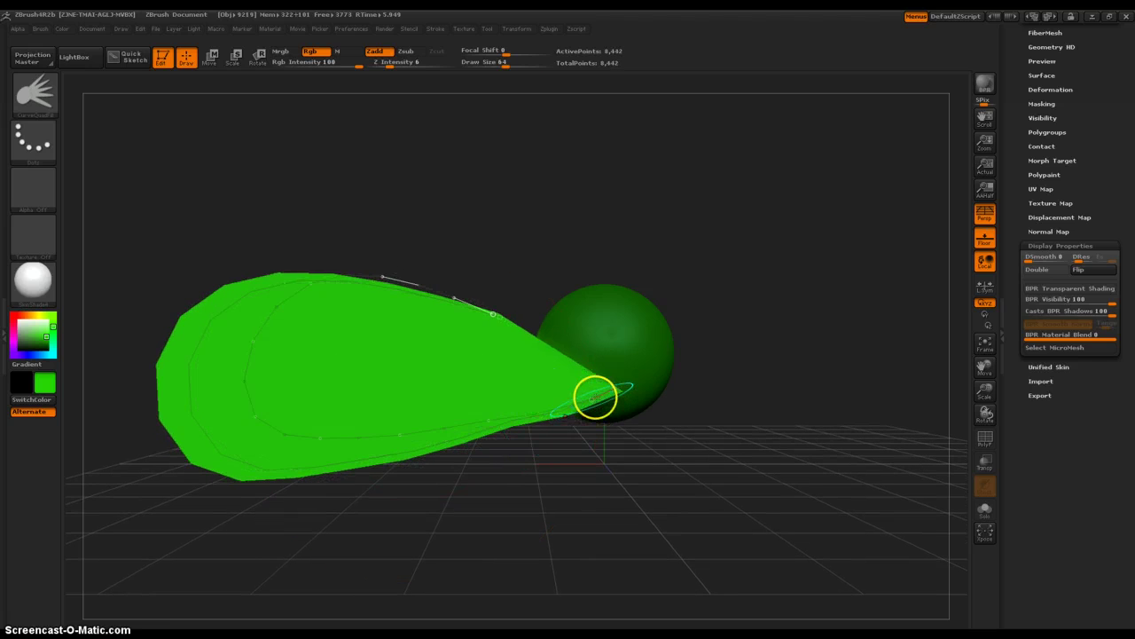
right_click_drag(560, 409, 560, 407)
left_click_drag(421, 317, 442, 308, "shift")
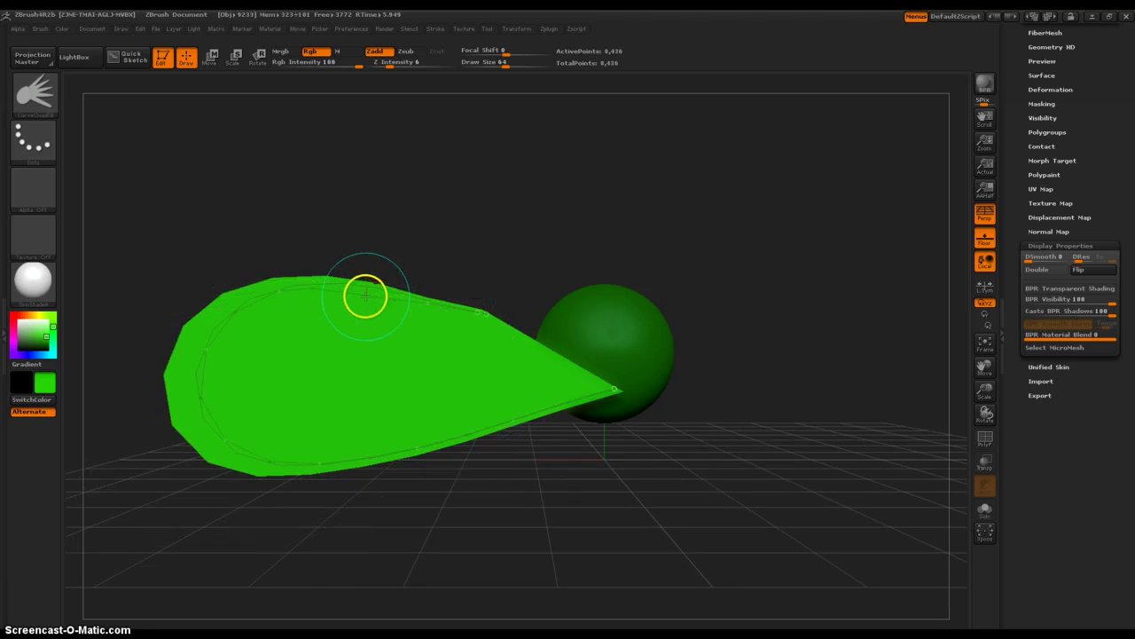
Push the upper edge of the filled shape's curve inward to form a deep dip
mouse_move(363, 296)
left_mouse_down("shift")
mouse_move(352, 304)
mouse_move(368, 327)
left_mouse_up("shift")
left_click_drag(277, 308, 277, 338, "shift")
left_click_drag(355, 315, 349, 358, "shift")
mouse_move(396, 321)
left_mouse_down()
mouse_move(399, 377)
mouse_move(352, 391)
mouse_move(349, 405)
mouse_move(299, 394)
left_mouse_up()
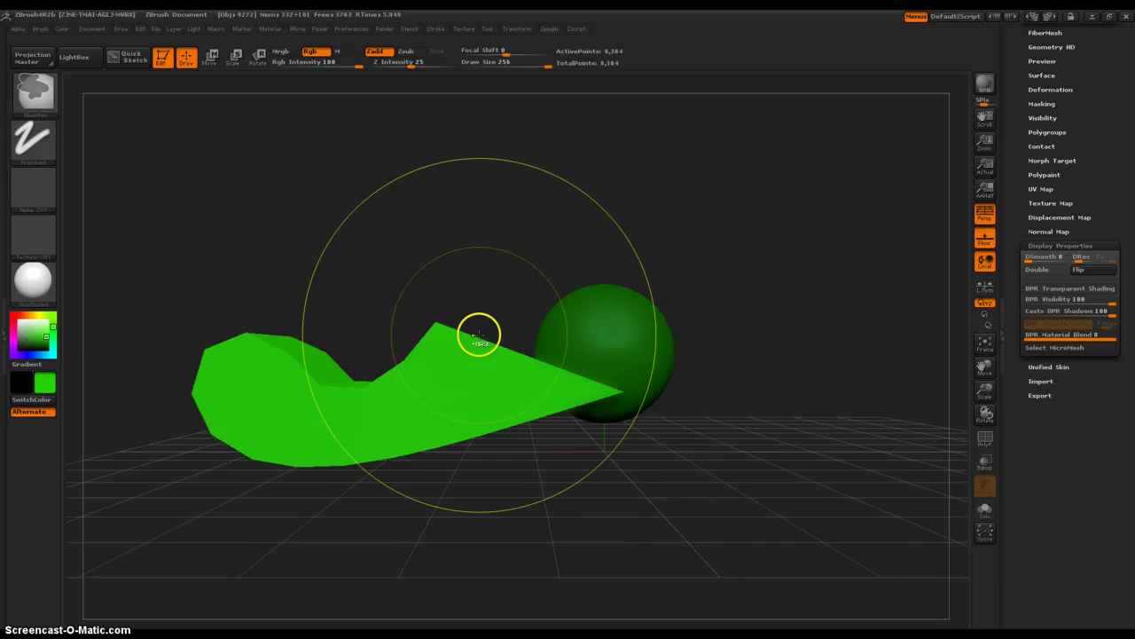
Draw a second filled shape with a separate curve over the sphere, and undo it
key("ctrl+z")
left_click_drag(349, 372, 335, 410)
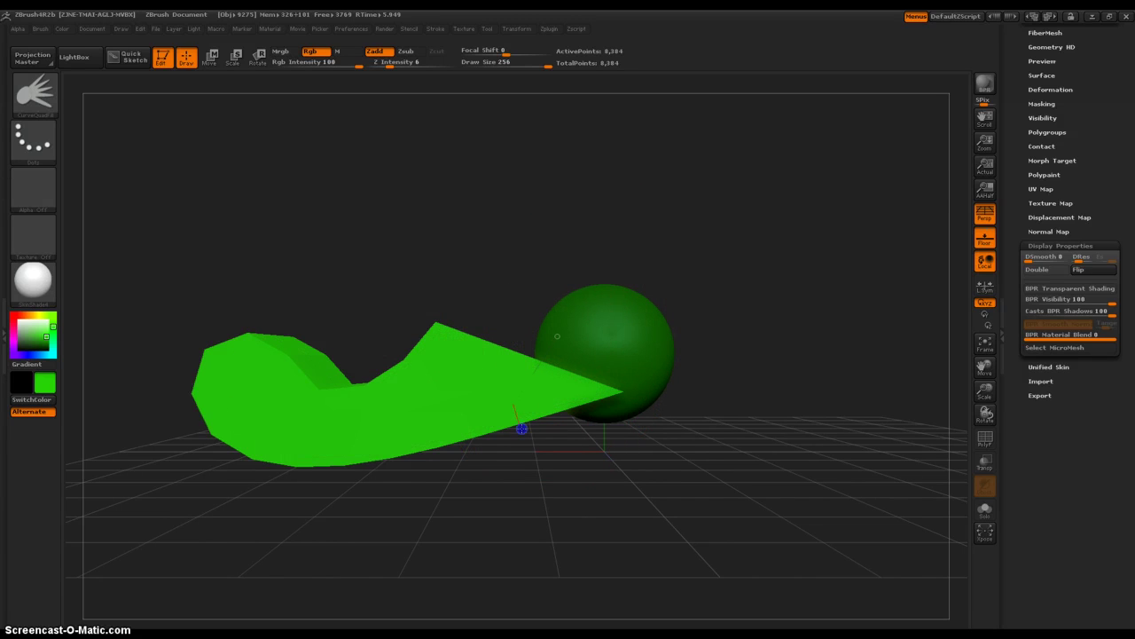
left_click_drag(622, 331, 568, 318)
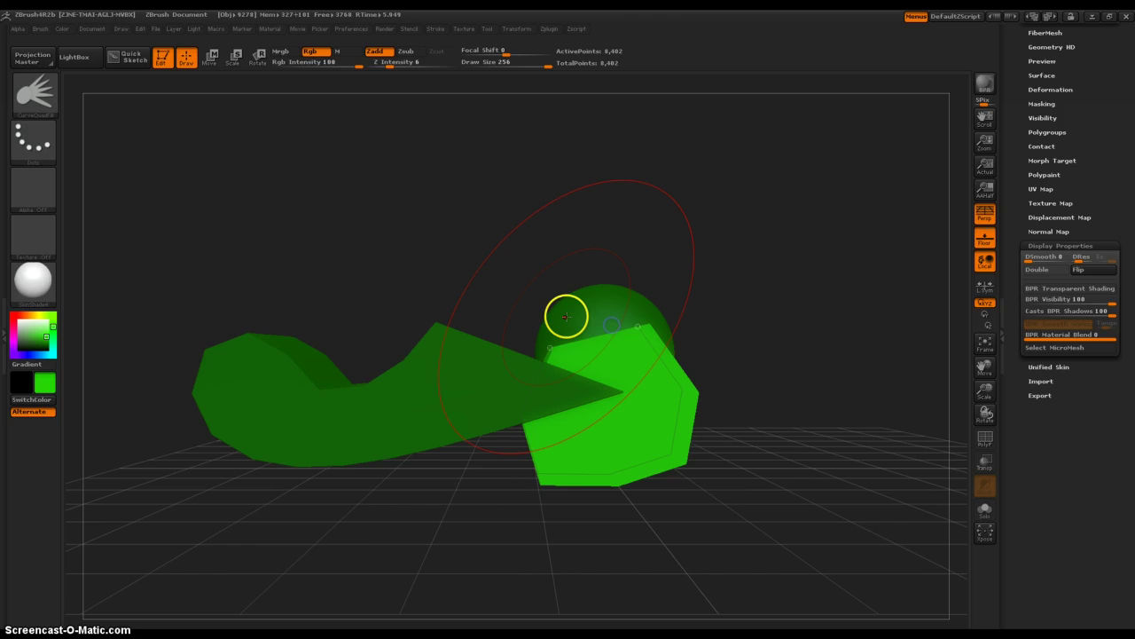
key("ctrl+z")
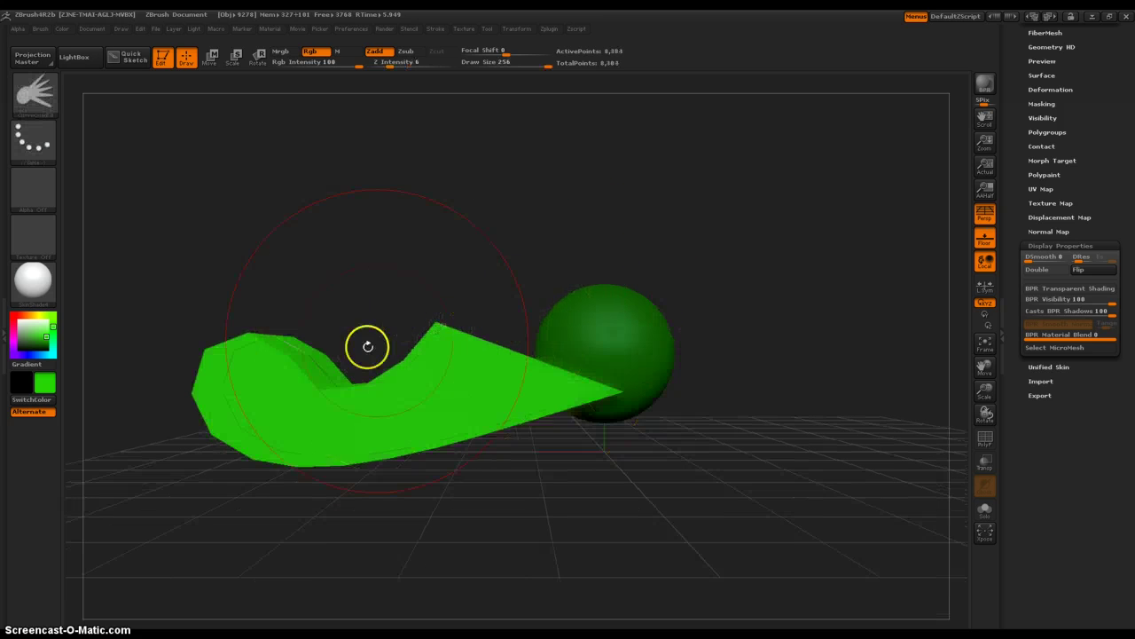
Undo the dips in the upper edge and smooth the curve into a slimmer, rounded teardrop outline
key("ctrl+z")
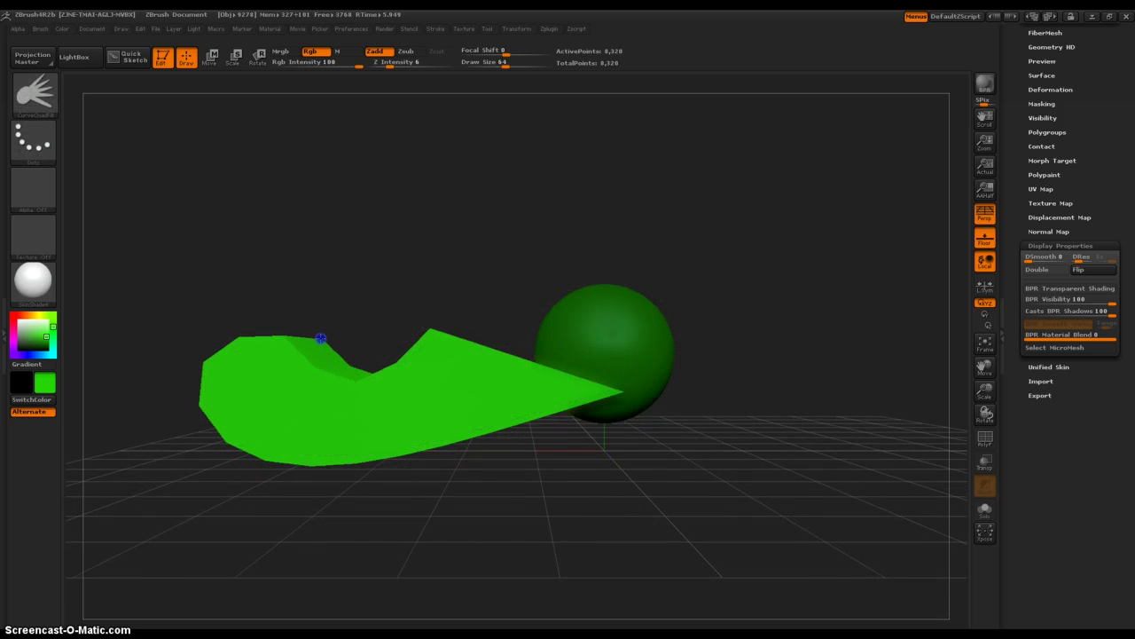
key("ctrl+z")
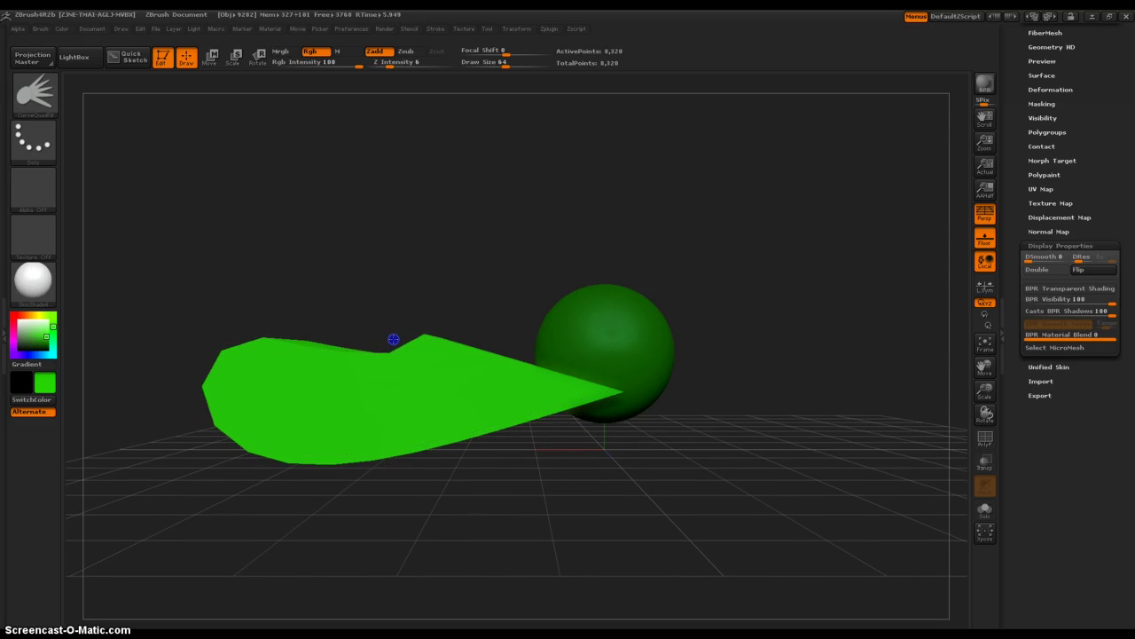
mouse_move(293, 347)
left_mouse_down("shift")
mouse_move(314, 326)
mouse_move(398, 346)
mouse_move(393, 323)
mouse_move(415, 270)
mouse_move(486, 266)
mouse_move(457, 302)
mouse_move(466, 298)
left_mouse_up("shift")
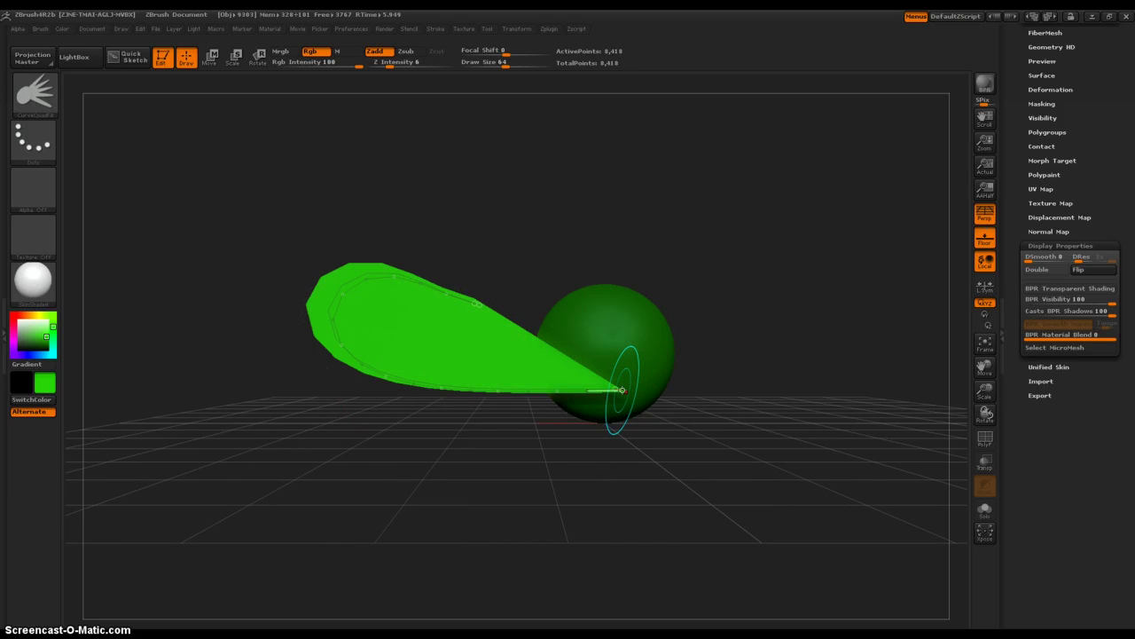
mouse_move(481, 299)
left_mouse_down()
mouse_move(482, 314)
mouse_move(484, 303)
mouse_move(631, 264)
mouse_move(712, 358)
mouse_move(648, 468)
mouse_move(484, 433)
mouse_move(467, 288)
mouse_move(547, 272)
mouse_move(527, 299)
mouse_move(522, 264)
mouse_move(476, 414)
mouse_move(730, 396)
mouse_move(497, 489)
mouse_move(512, 297)
left_mouse_up()
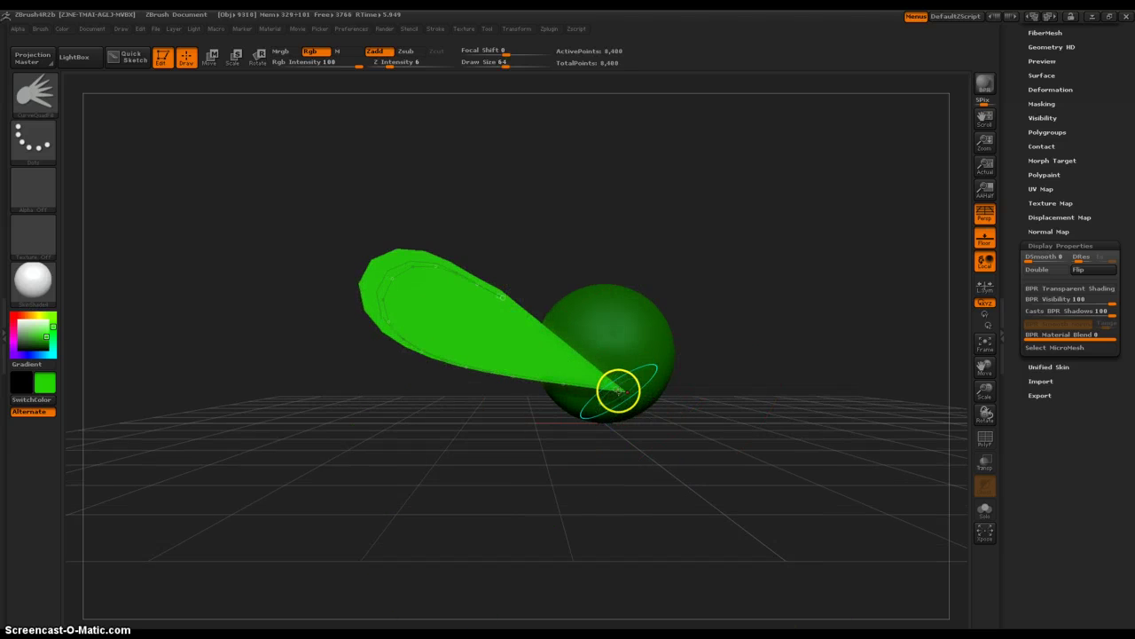
mouse_move(619, 390)
left_mouse_down()
mouse_move(462, 367)
mouse_move(271, 284)
mouse_move(621, 291)
mouse_move(609, 385)
left_mouse_up()
key("shift")
Move the teardrop shape up and closer to the sphere using a horizontal transpose line in Move mode
mouse_move(345, 344)
left_mouse_down()
mouse_move(322, 414)
mouse_move(290, 421)
left_mouse_up()
left_click_drag(446, 384, 322, 450, "alt")
key("w")
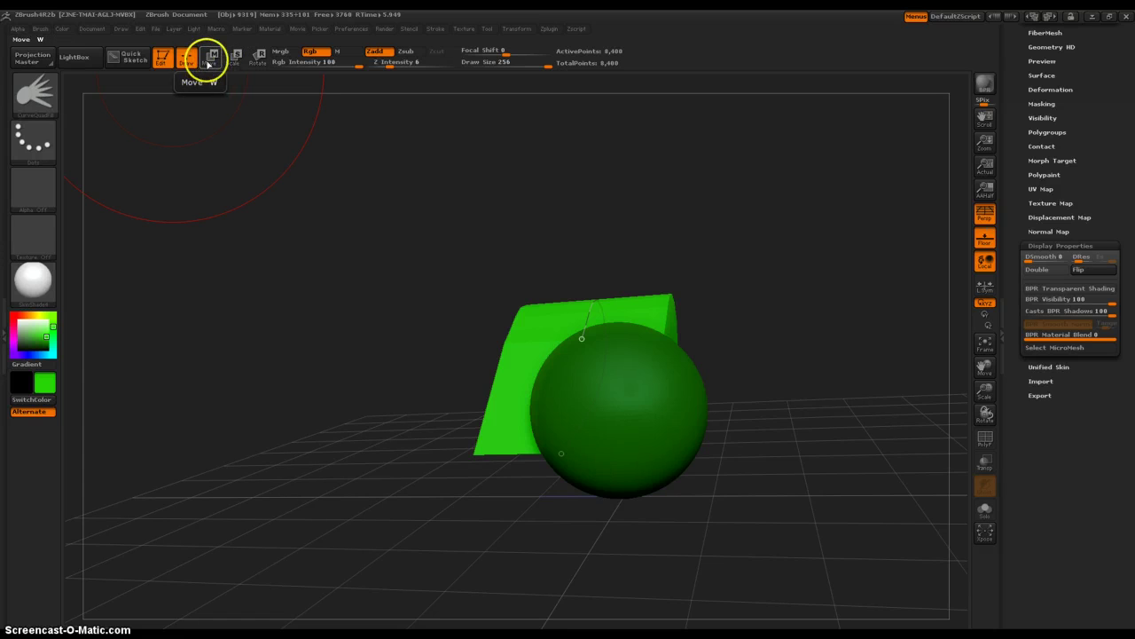
left_click(213, 67)
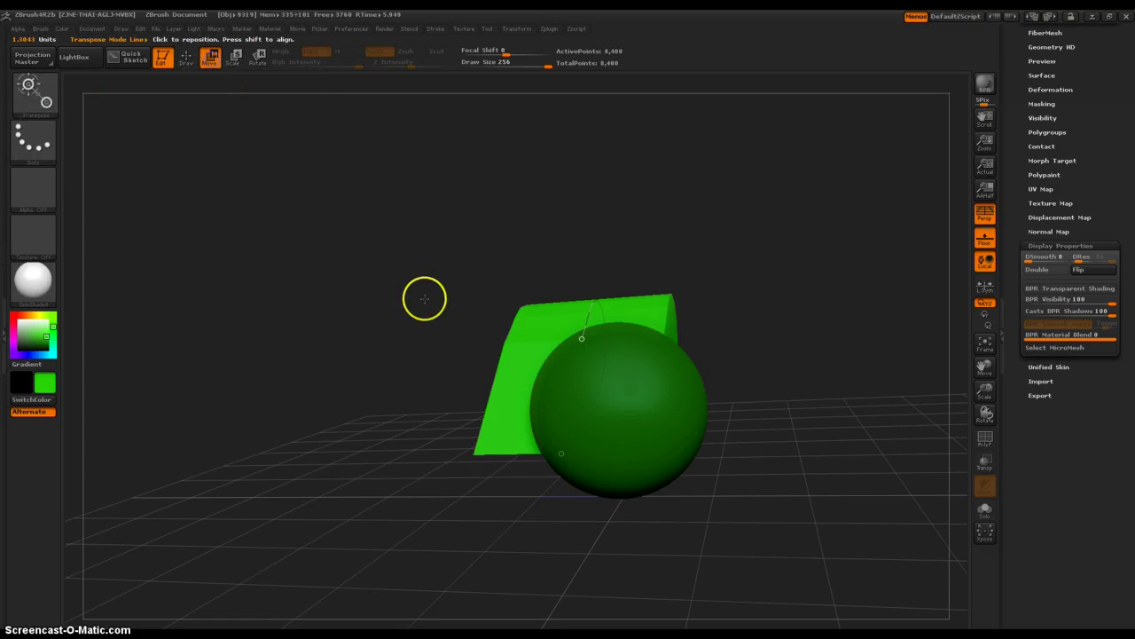
mouse_move(424, 322)
left_mouse_down()
mouse_move(405, 301)
mouse_move(473, 323)
left_mouse_up()
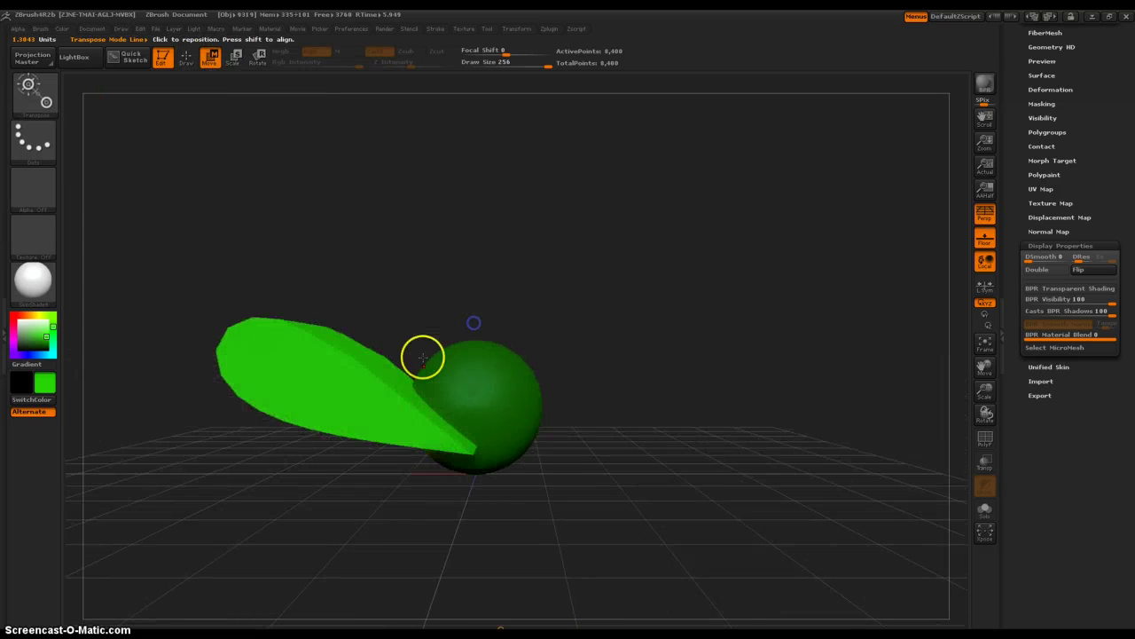
left_click(314, 381)
left_click_drag(425, 401, 459, 381, "shift")
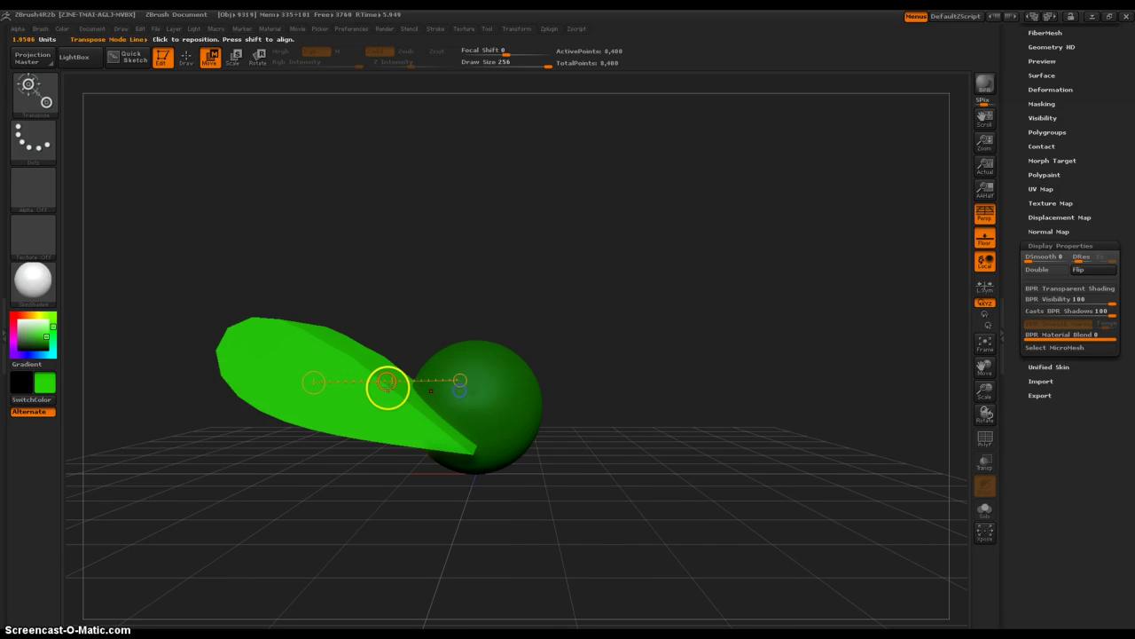
left_click_drag(385, 381, 430, 352)
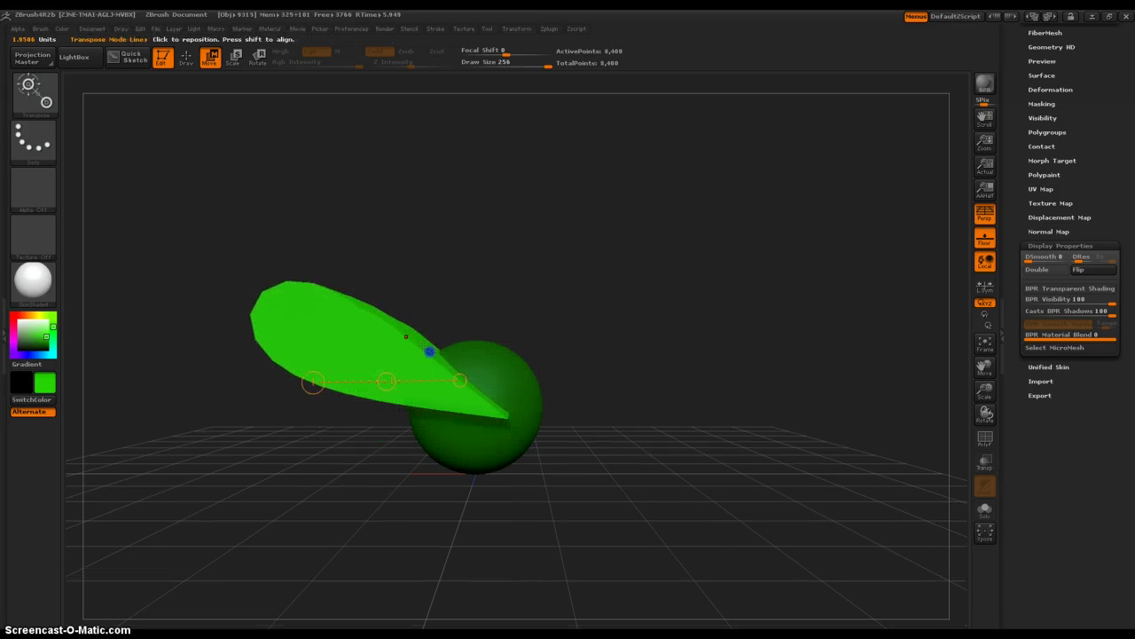
Scale the teardrop shape down slightly and rotate it upright with the transpose line
left_click(233, 55)
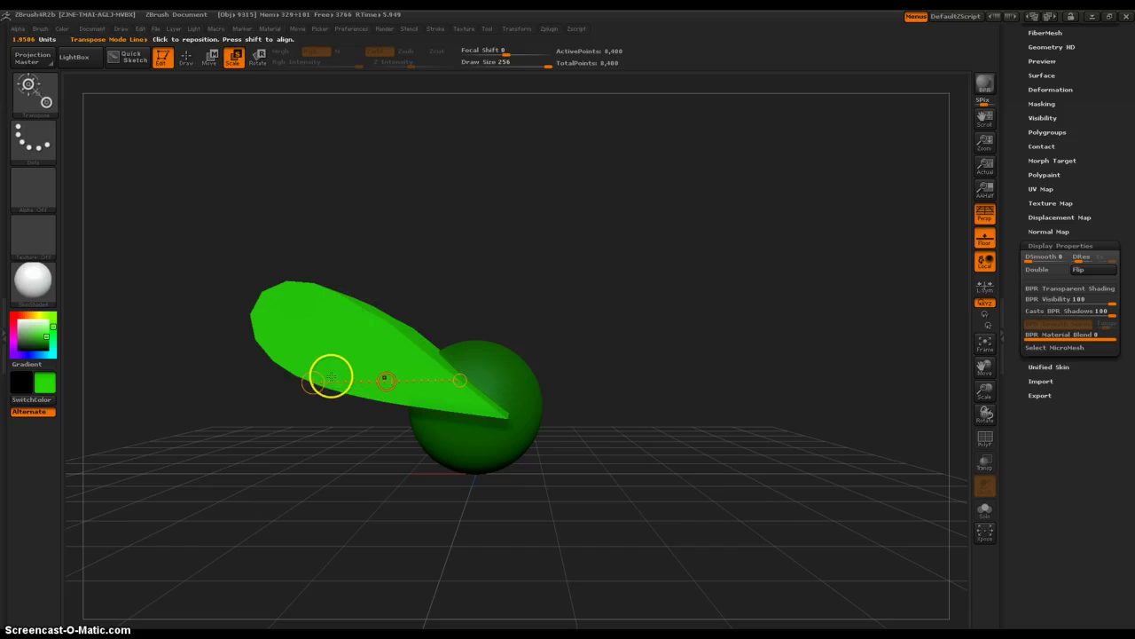
left_click_drag(314, 380, 406, 357)
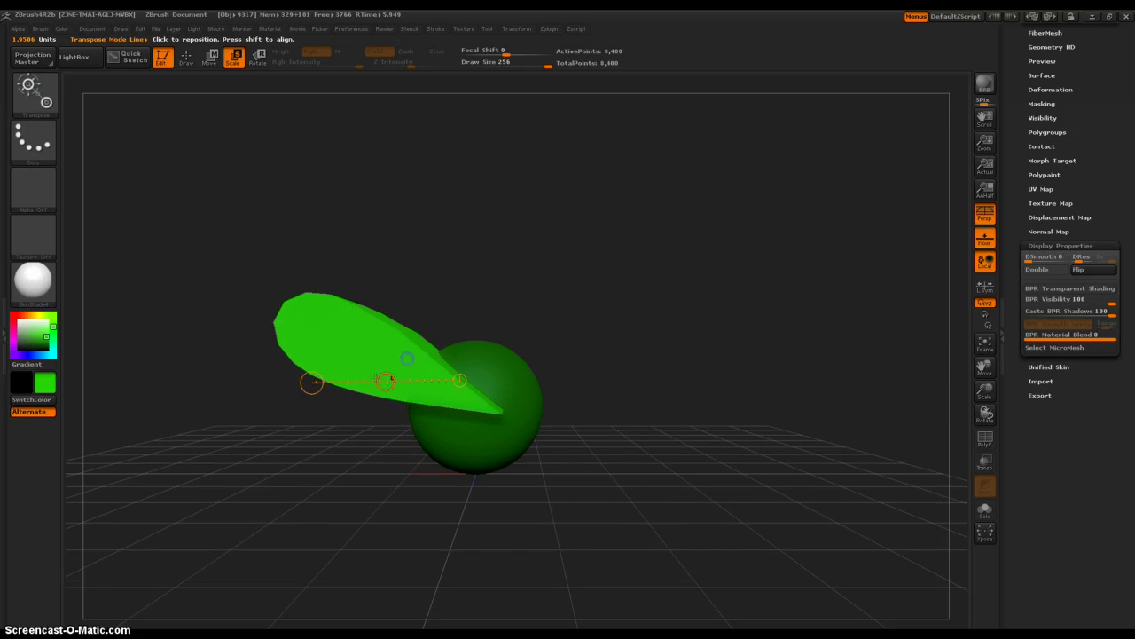
left_click_drag(312, 380, 429, 399)
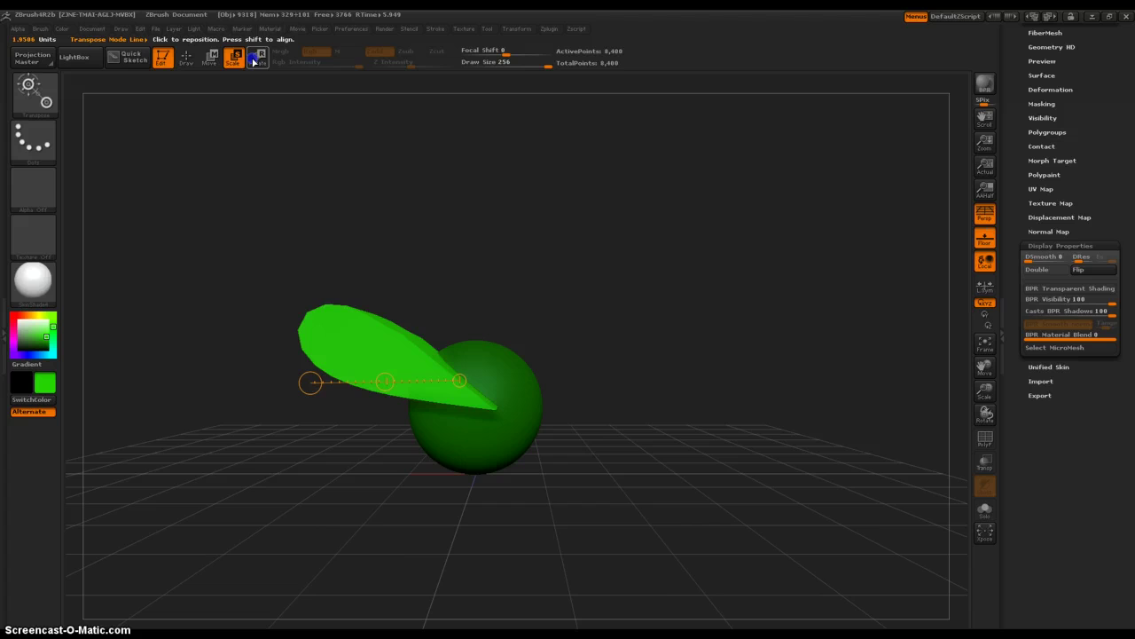
left_click_drag(312, 382, 553, 243)
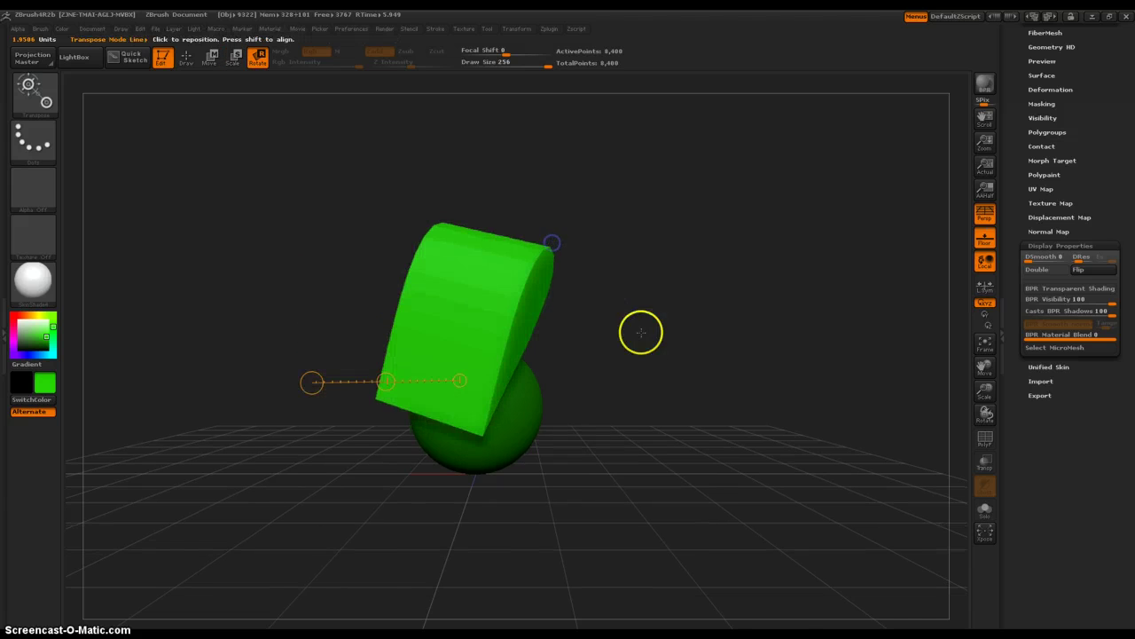
left_click_drag(642, 333, 578, 373)
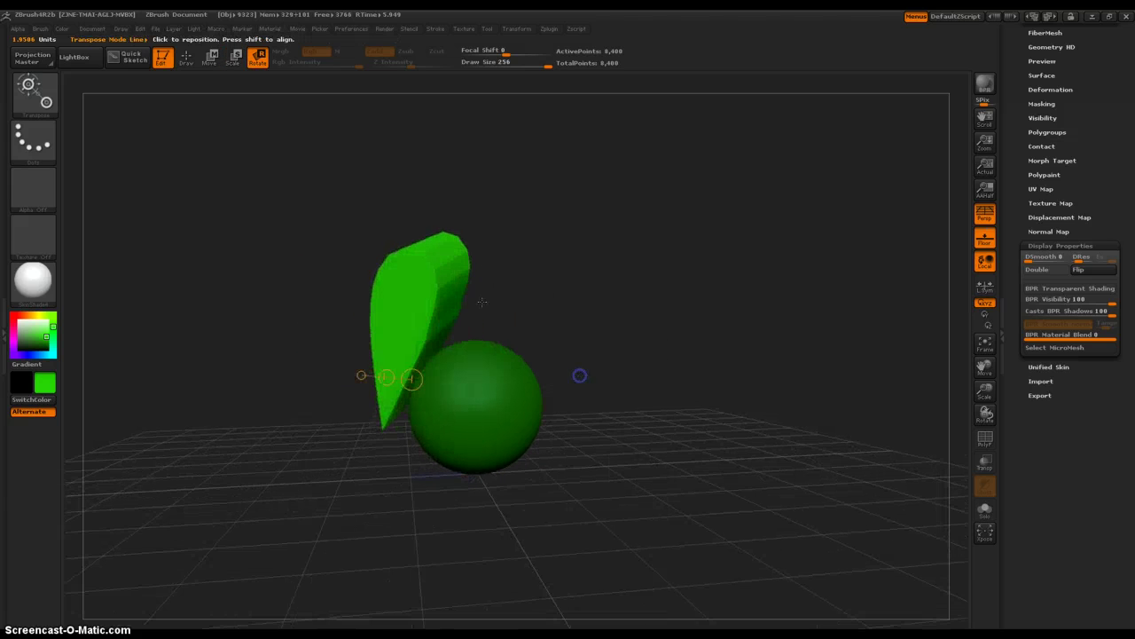
Move the upright shape so it stands behind the sphere, and return to Draw mode
left_click(208, 55)
mouse_move(381, 375)
left_mouse_down()
mouse_move(482, 385)
mouse_move(460, 362)
left_mouse_up()
left_click_drag(581, 346, 649, 337)
left_click(184, 55)
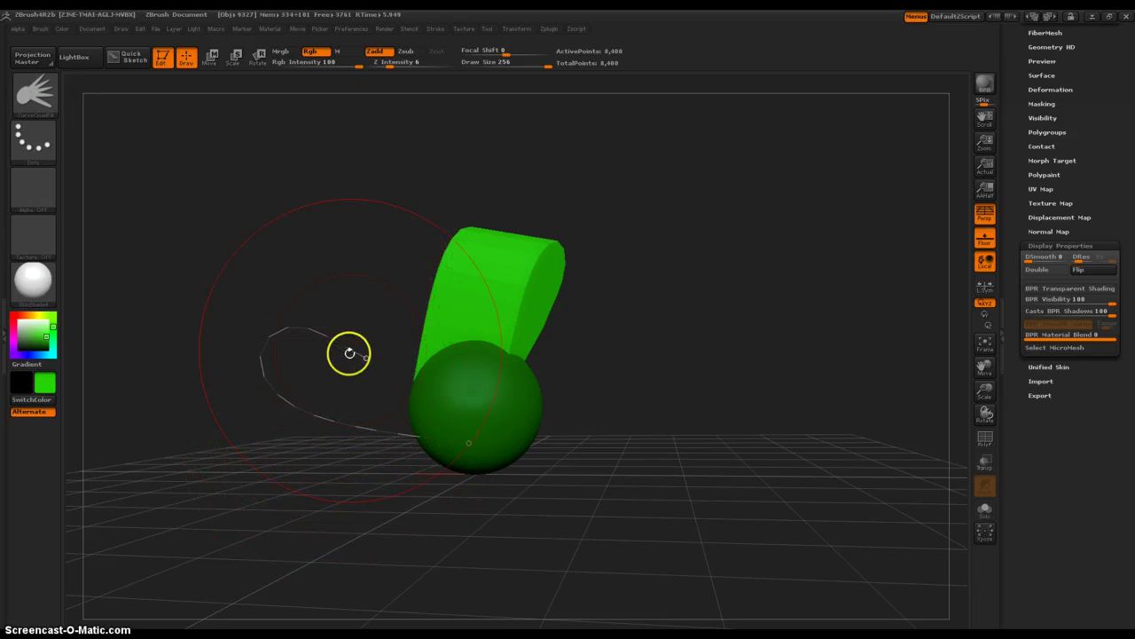
Pull the end of the original curve to rebuild the teardrop along it, across the front of the sphere
left_click_drag(348, 352, 384, 366)
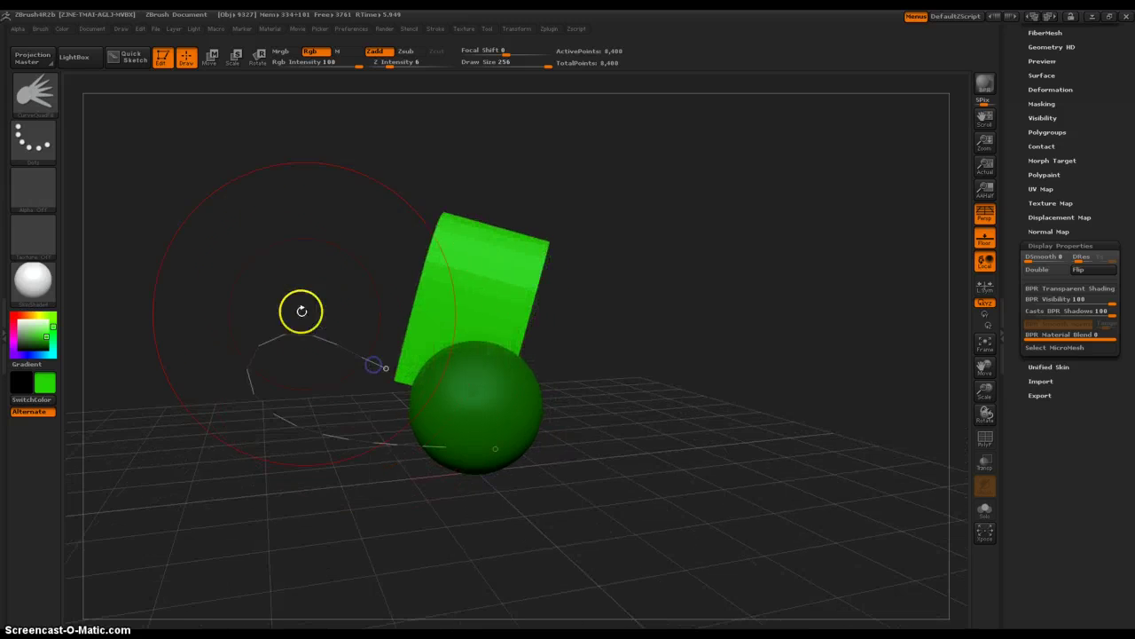
right_click_drag(271, 249, 255, 333, "ctrl")
right_click_drag(266, 264, 380, 202, "alt")
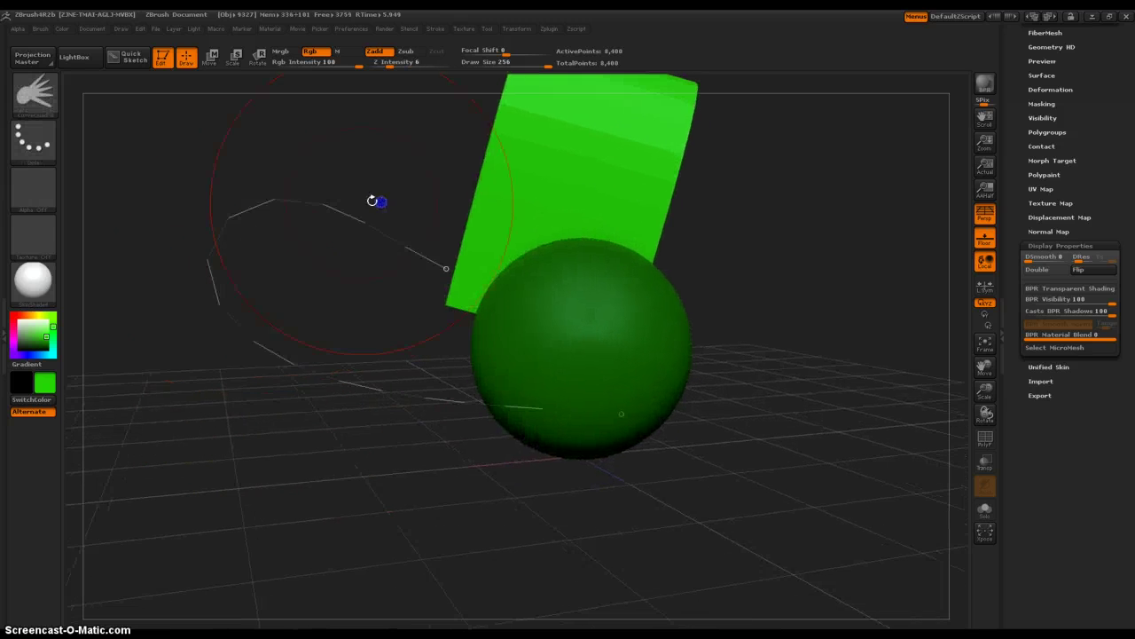
mouse_move(394, 397)
left_mouse_down()
mouse_move(435, 272)
mouse_move(464, 261)
mouse_move(405, 241)
mouse_move(532, 331)
mouse_move(509, 233)
mouse_move(433, 267)
mouse_move(432, 254)
mouse_move(490, 252)
left_mouse_up()
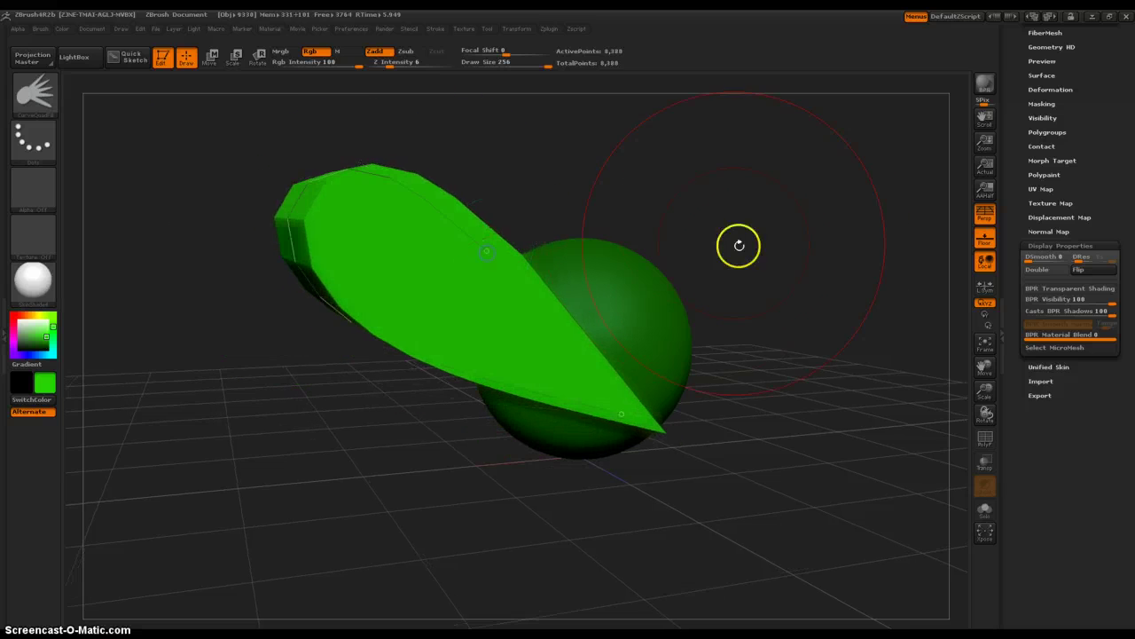
Reduce the draw size to 64 and pull the curve's upper end toward the sphere to make the teardrop smaller and steeper
mouse_move(739, 246)
left_mouse_down()
mouse_move(717, 286)
mouse_move(680, 299)
mouse_move(699, 276)
mouse_move(645, 302)
mouse_move(669, 310)
left_mouse_up()
key("[")
key("[")
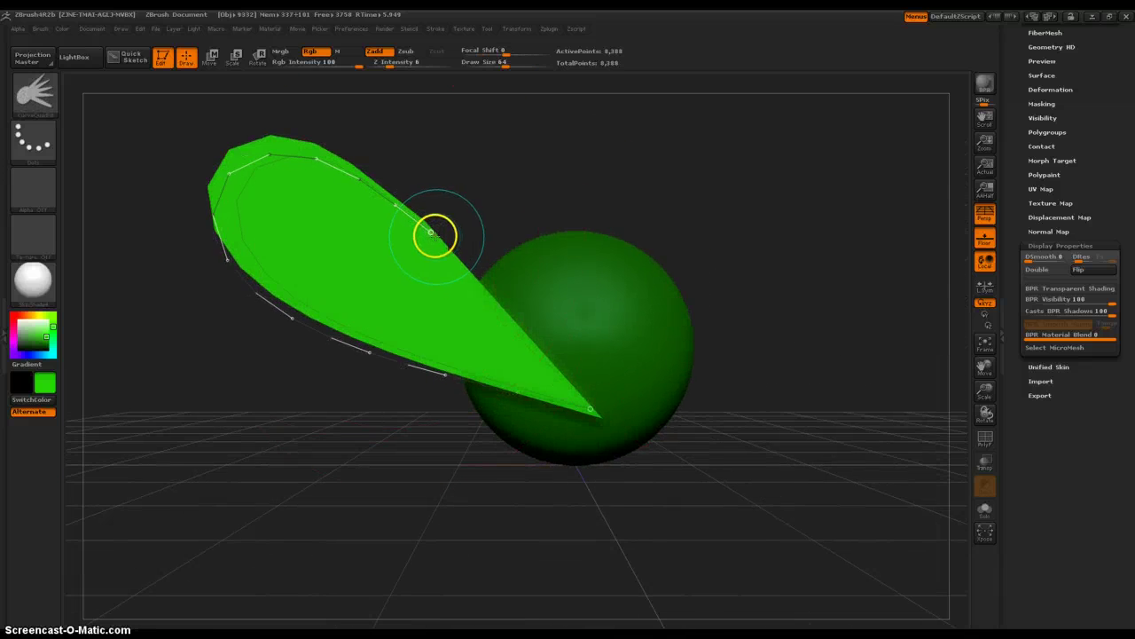
left_click(460, 245)
left_click_drag(459, 245, 520, 269)
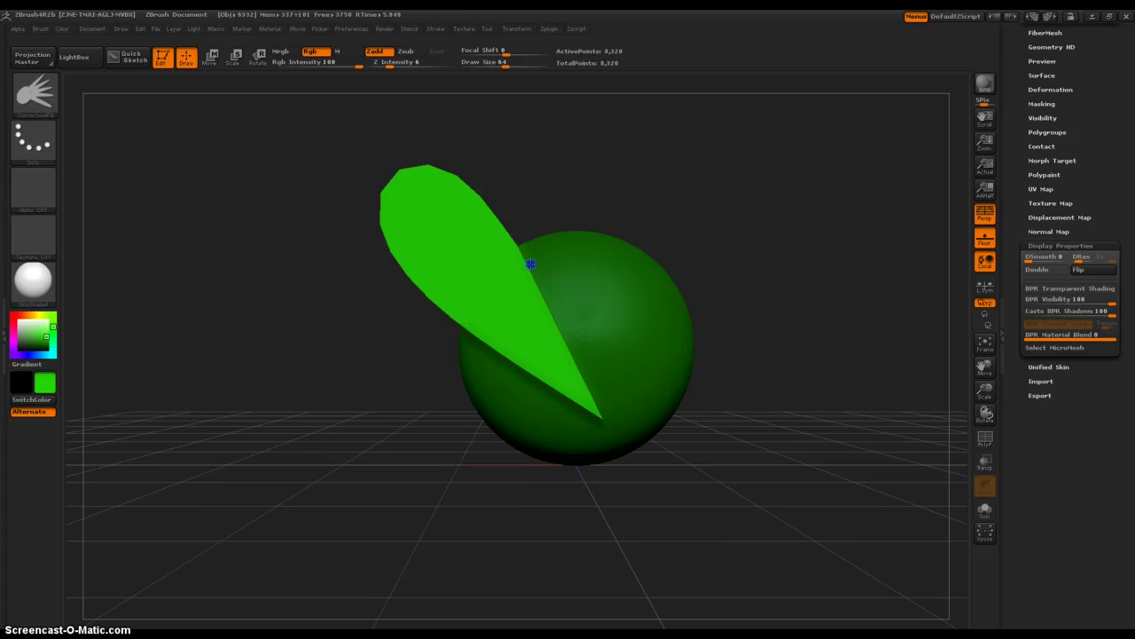
From a side view, move the teardrop sideways in line with the sphere using a transpose line in Move mode
left_click_drag(786, 385, 746, 389)
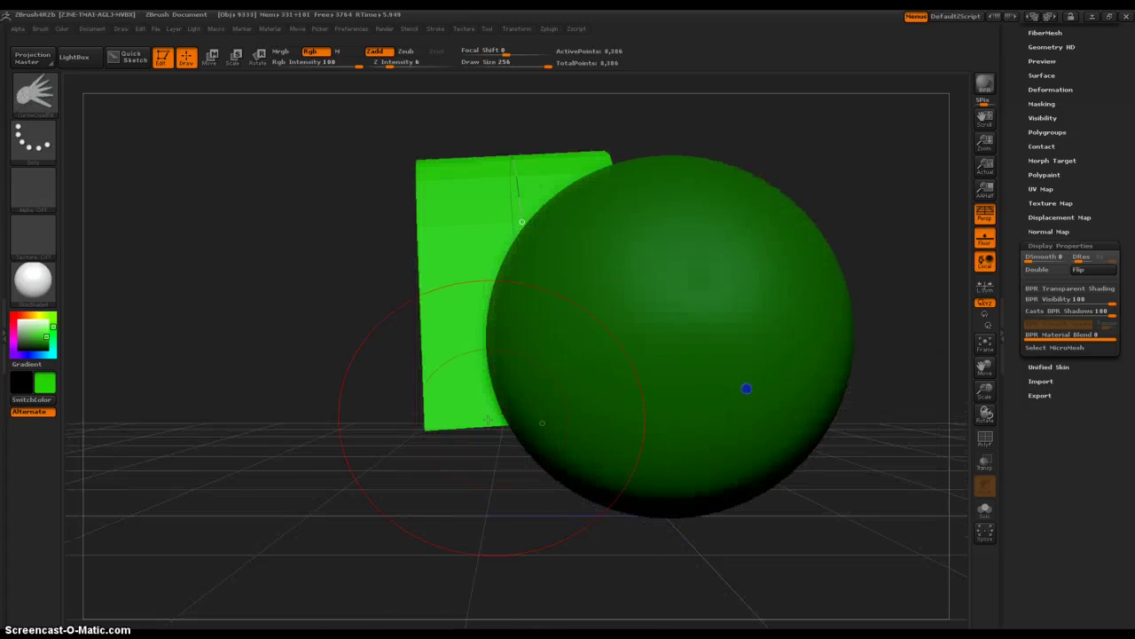
right_click_drag(438, 490, 438, 464, "ctrl")
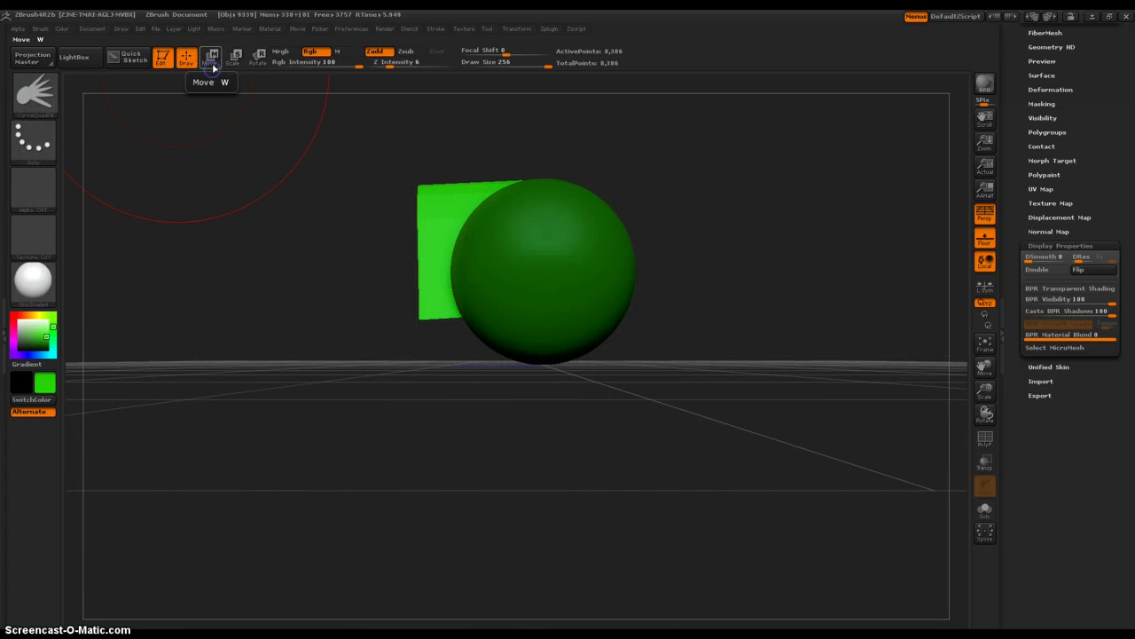
left_click(213, 69)
mouse_move(408, 258)
left_mouse_down()
mouse_move(457, 237)
mouse_move(453, 250)
mouse_move(504, 248)
left_mouse_up()
left_click_drag(327, 264, 389, 264)
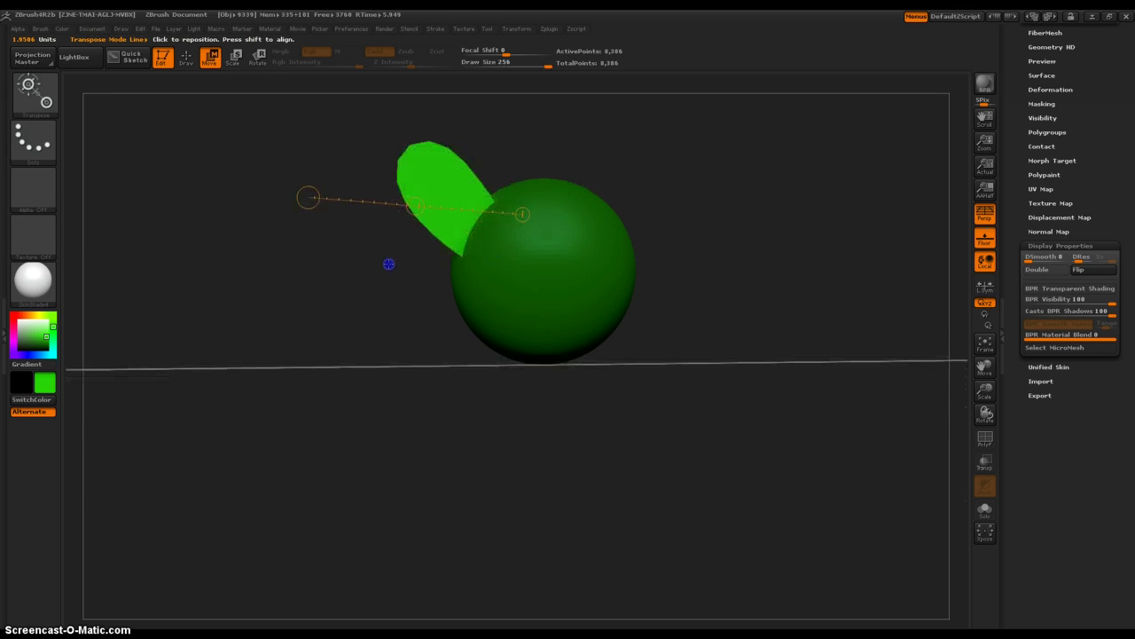
Rotate the teardrop with a transpose line along its length until it lies horizontally beside the sphere
left_click(257, 57)
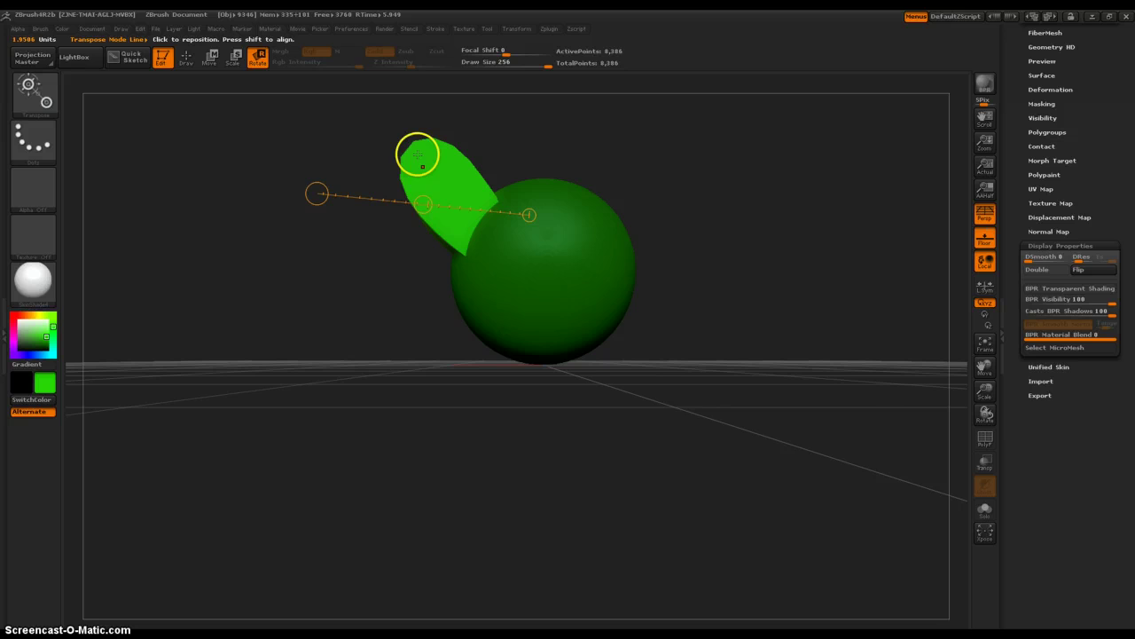
left_click_drag(417, 155, 432, 179)
left_click_drag(483, 240, 507, 271)
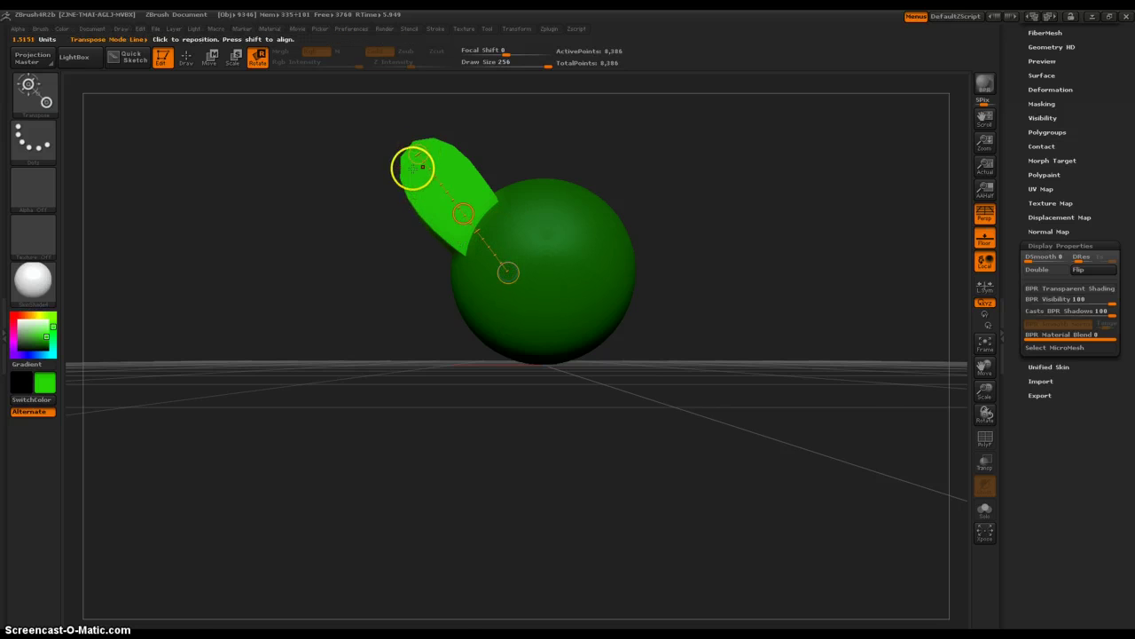
left_click_drag(419, 154, 329, 248)
left_click_drag(350, 140, 272, 270, "alt")
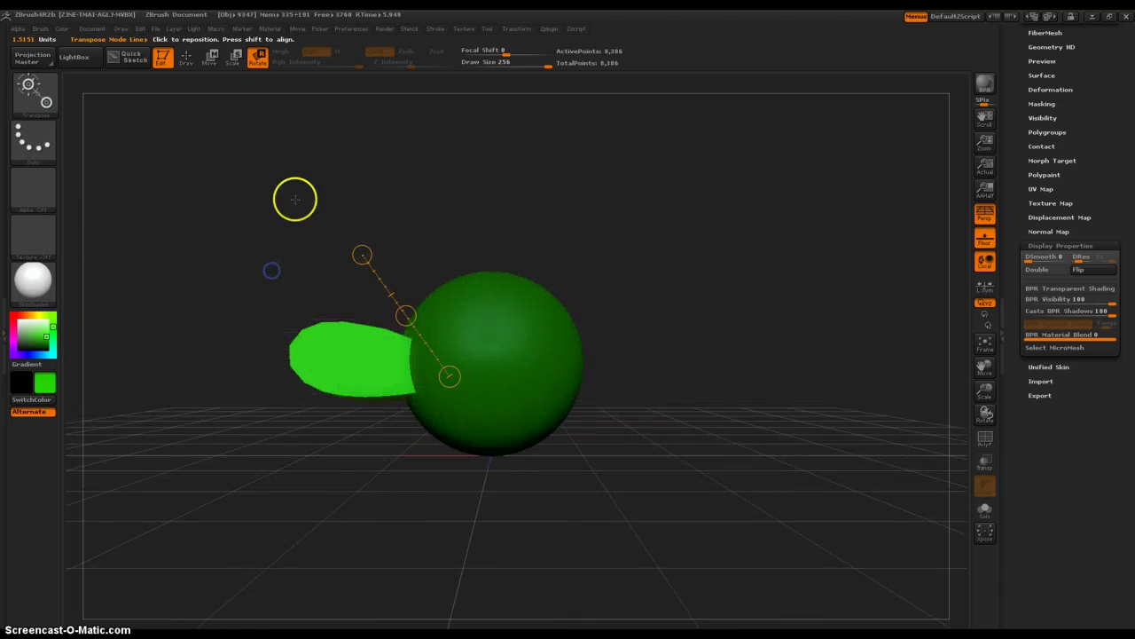
Clear the mask from the sphere
left_click_drag(684, 239, 651, 374, "ctrl")
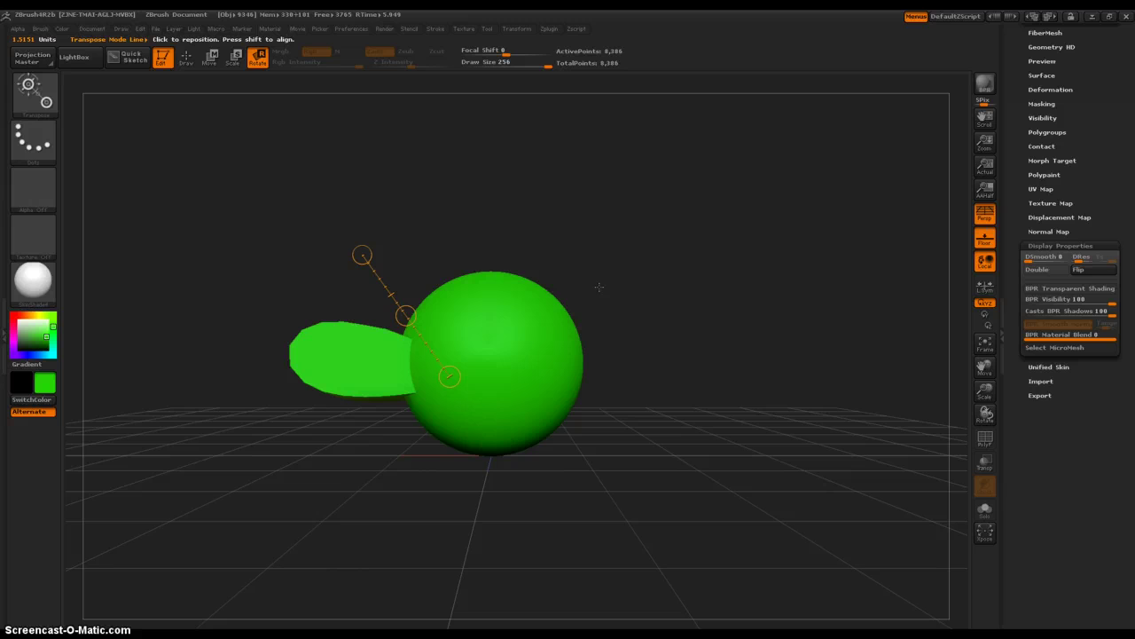
left_click_drag(724, 292, 684, 471, "ctrl")
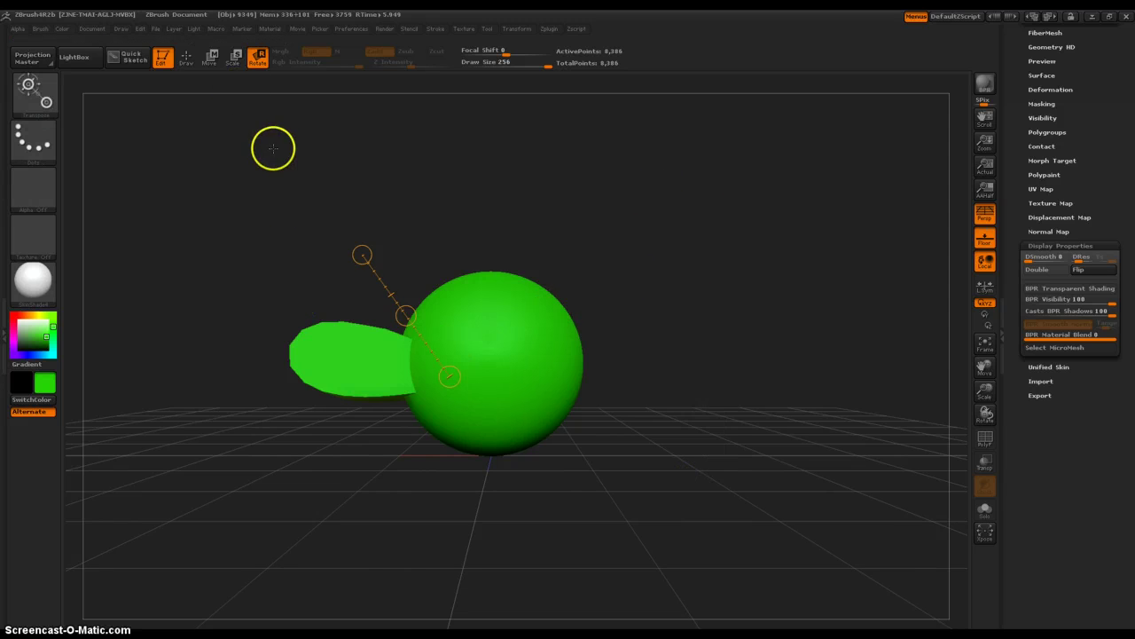
left_click_drag(527, 246, 616, 342)
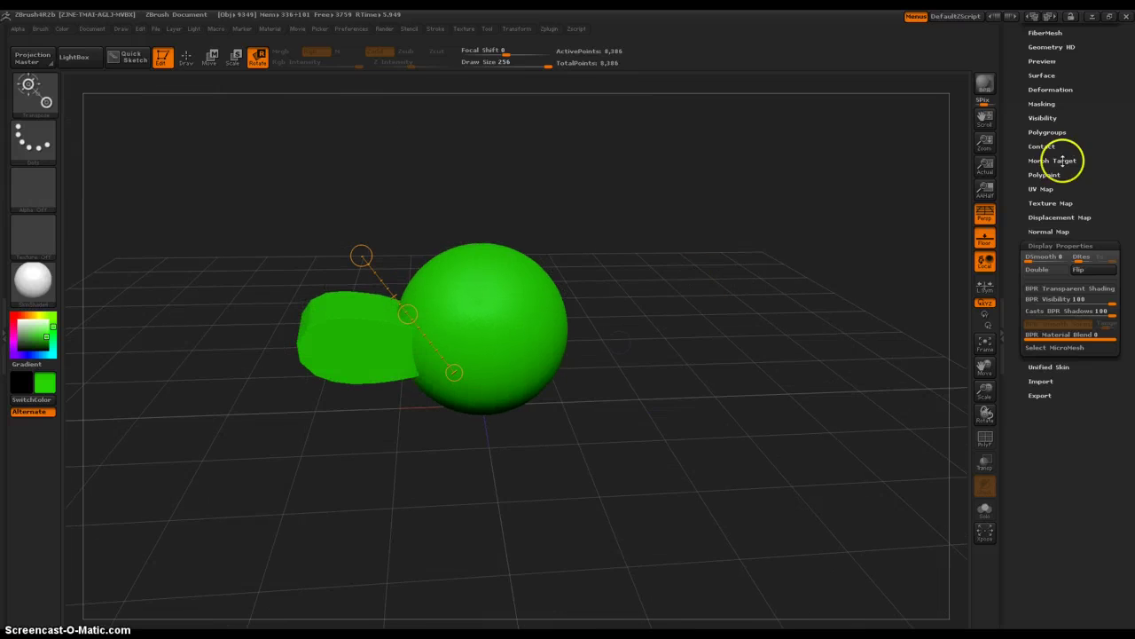
left_click_drag(577, 293, 654, 324)
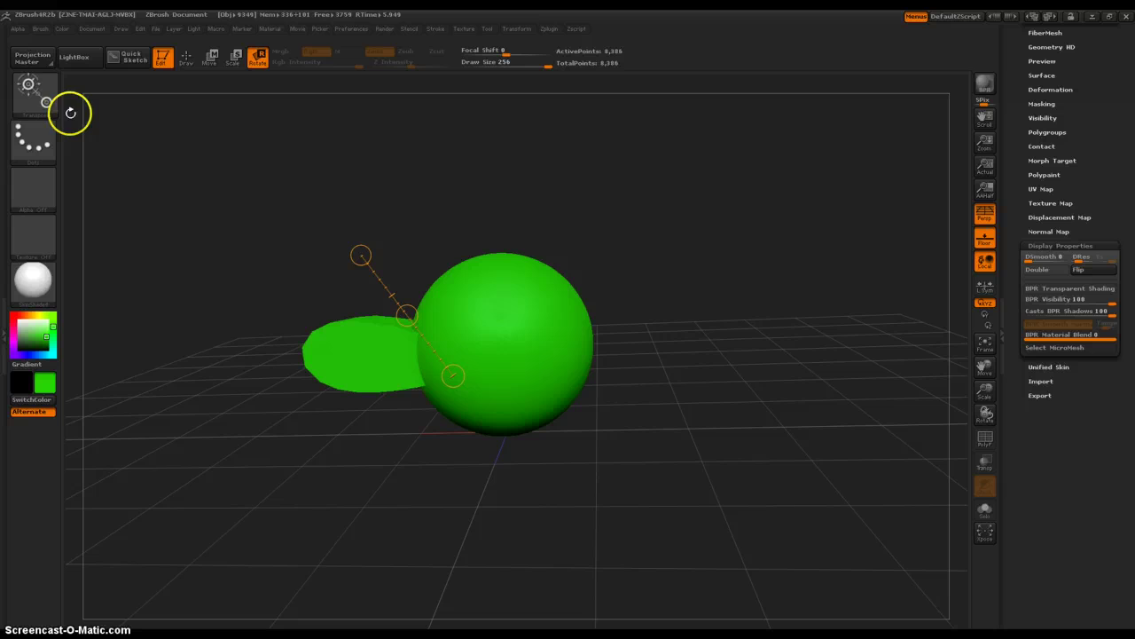
Select the CurveQuadFill brush from the brush palette
right_click(82, 143)
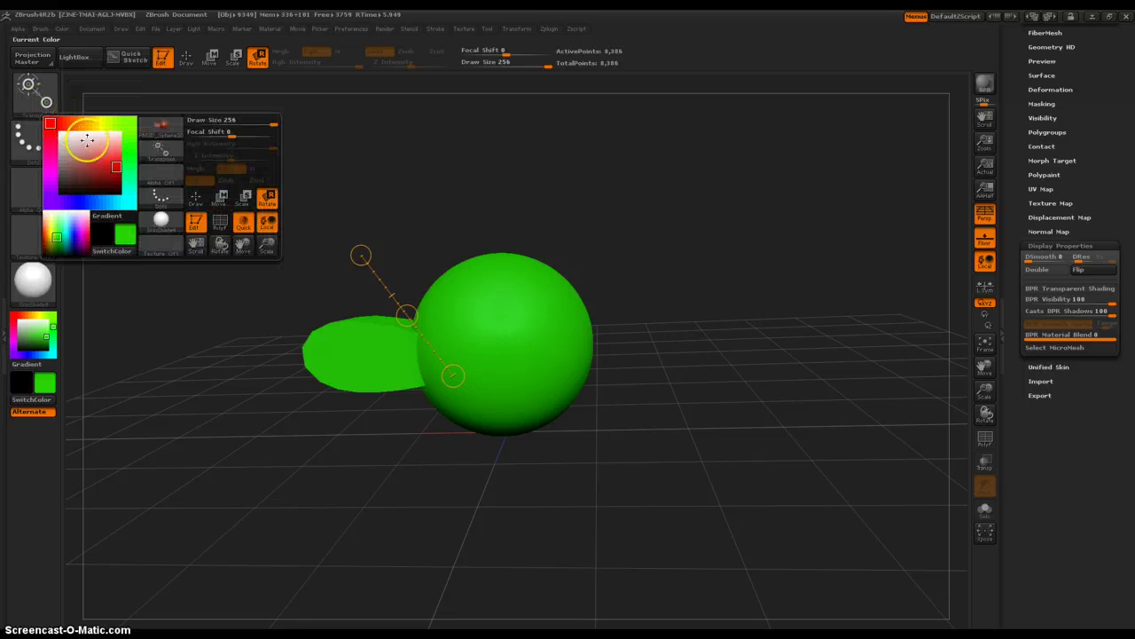
left_click(171, 161)
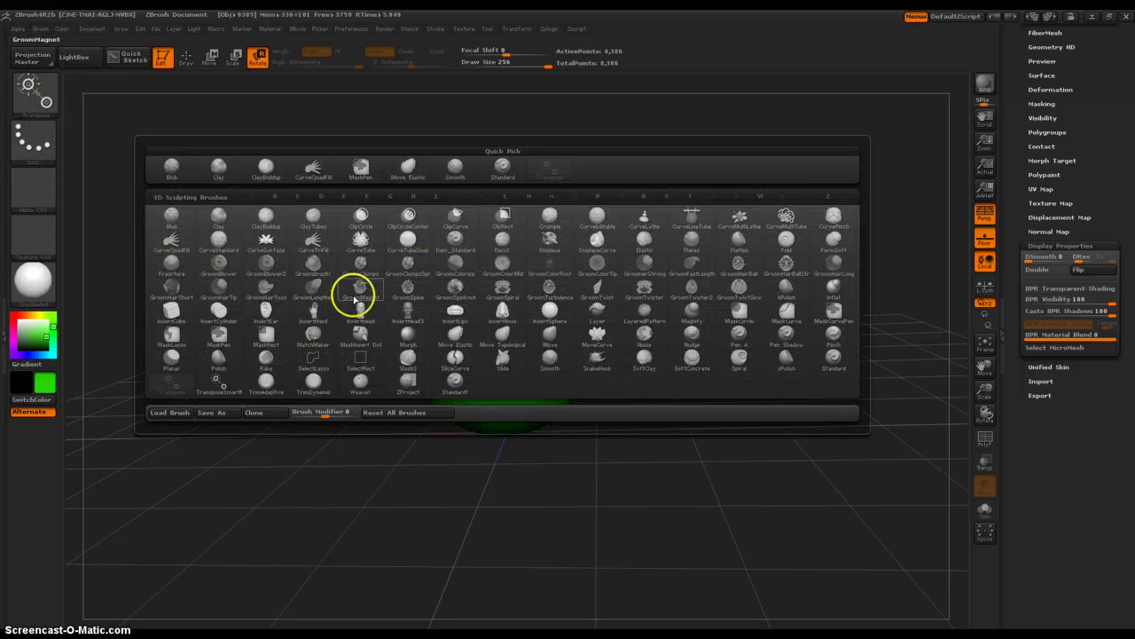
mouse_move(354, 299)
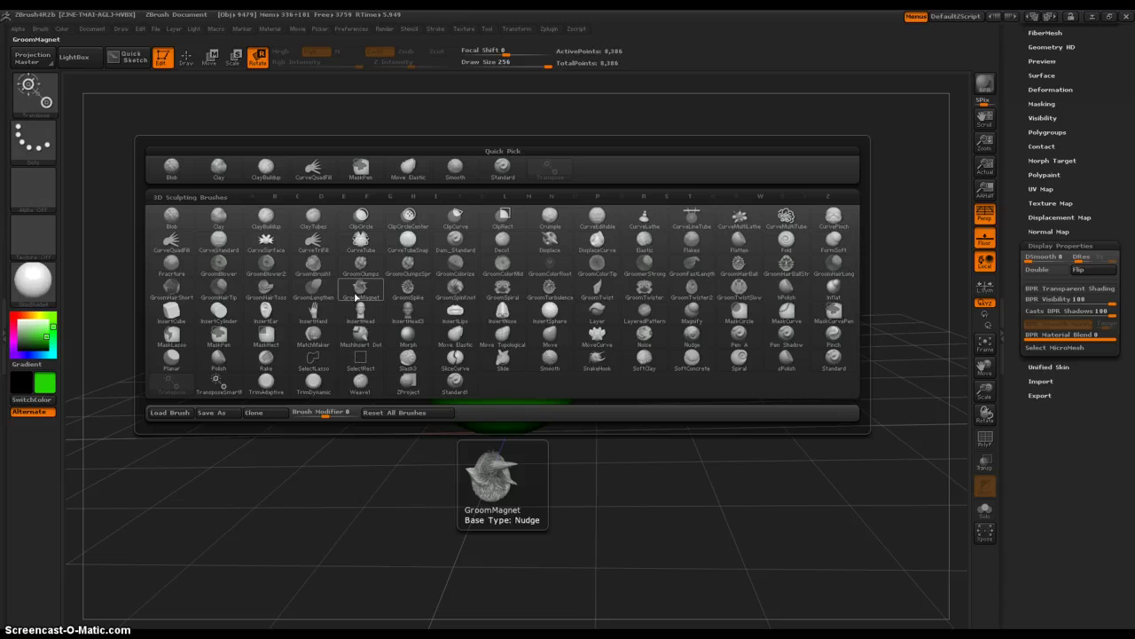
key("c")
key("q")
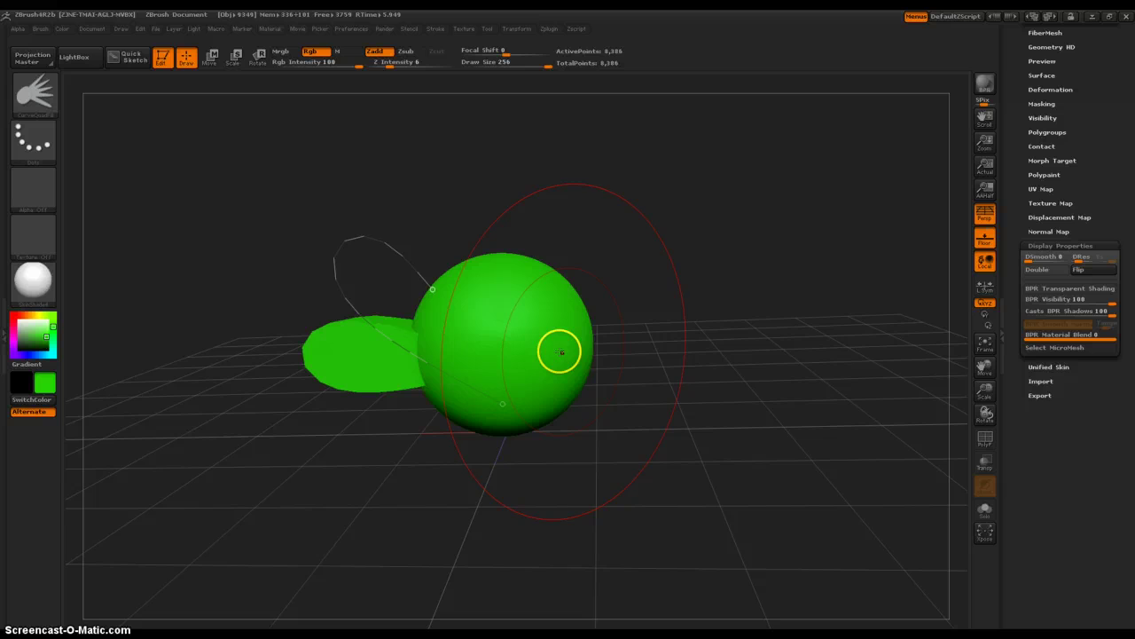
Reduce the draw size to 64 and pull the old curve's end far outward to redraw the teardrop as a much larger shape
key("[")
key("[")
key("[")
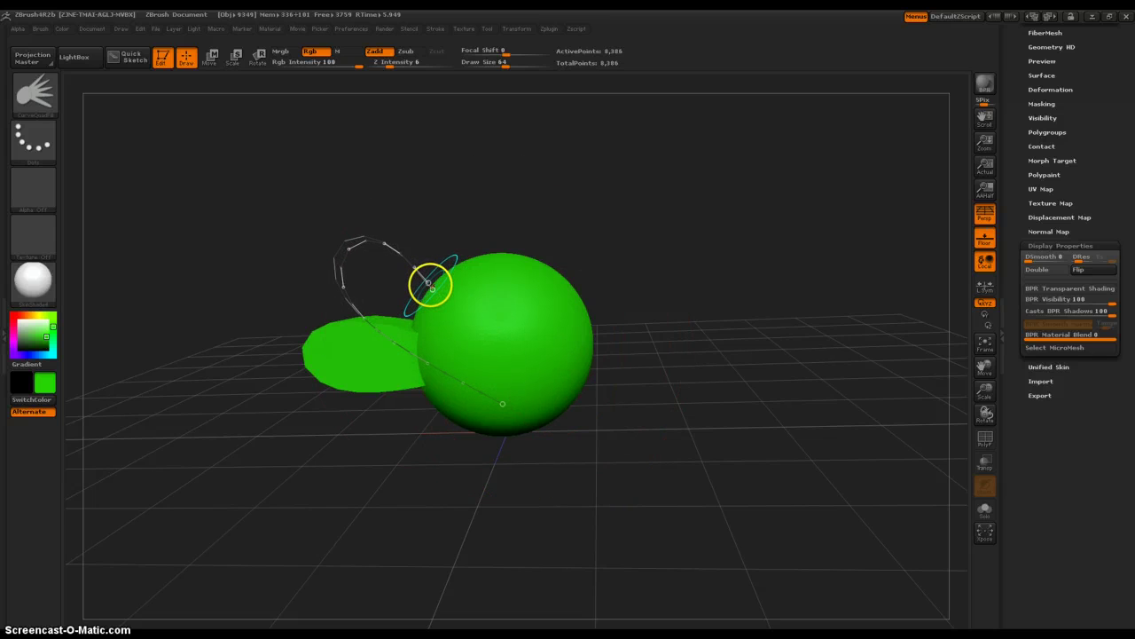
mouse_move(430, 284)
left_mouse_down()
mouse_move(264, 175)
mouse_move(446, 314)
mouse_move(240, 169)
mouse_move(164, 146)
mouse_move(146, 122)
left_mouse_up()
Enlarge the draw size and draw a second, jagged filled outline on the opposite side of the sphere, starting and ending on it
key("]")
key("]")
key("]")
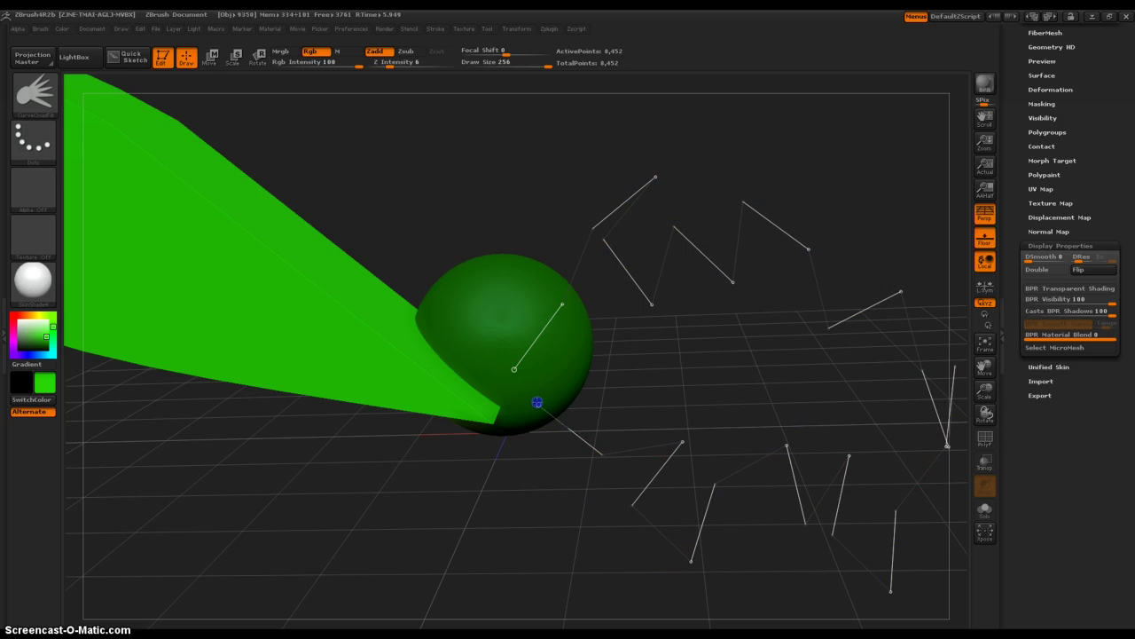
left_click_drag(536, 402, 530, 399)
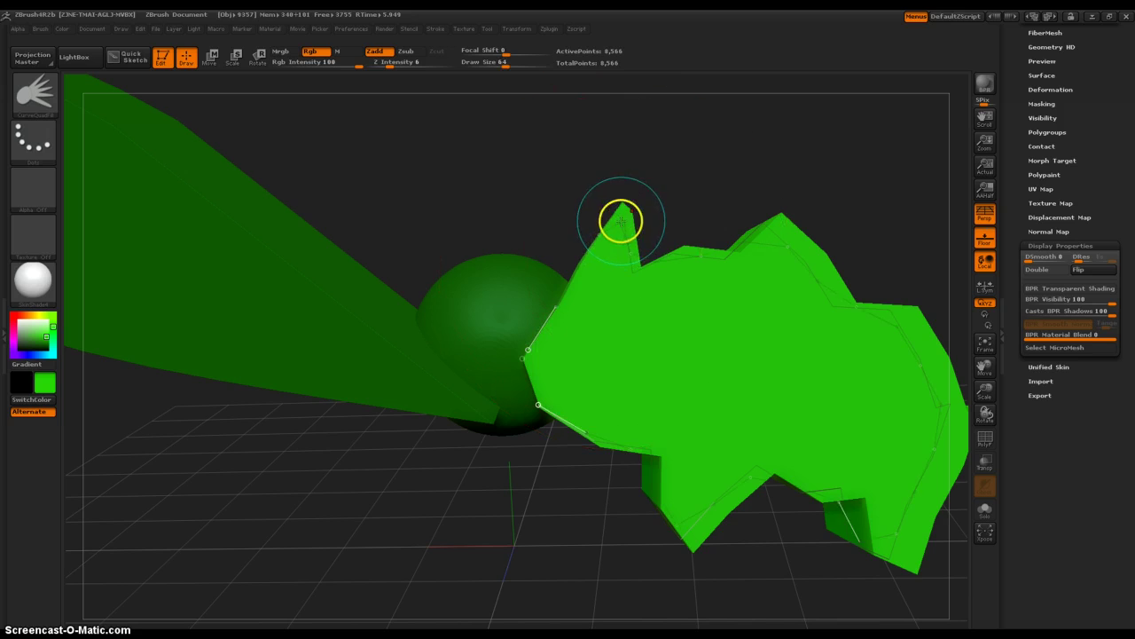
Smooth the spikes along the second shape's upper, outer and lower edges into a rounded, leaf-like outline
left_click_drag(621, 221, 616, 257)
left_click(608, 248)
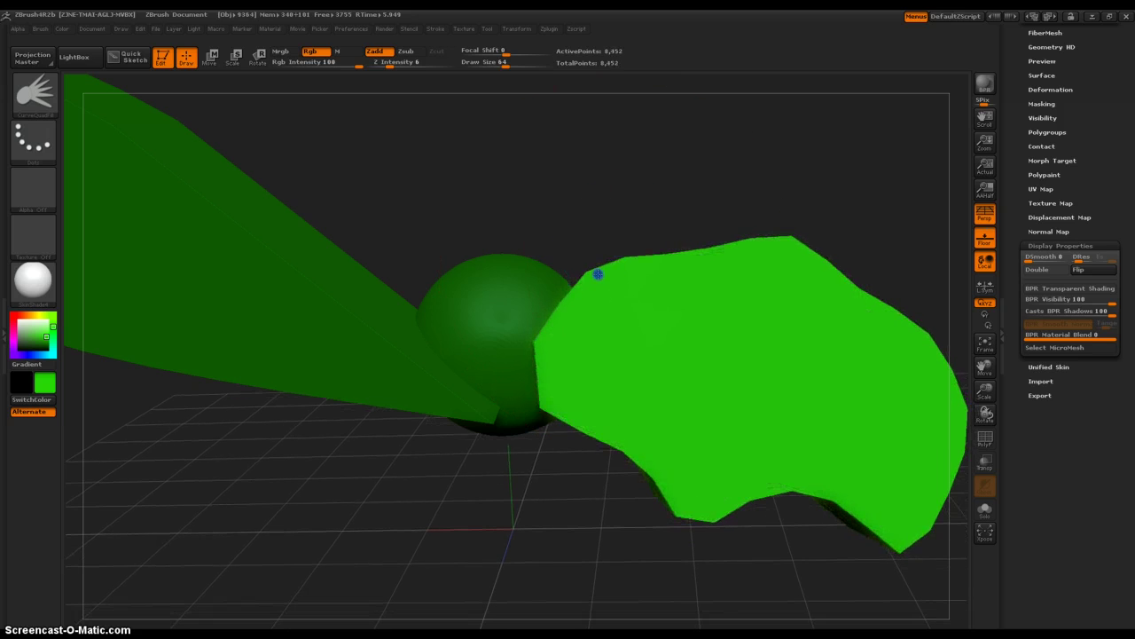
left_click(710, 258)
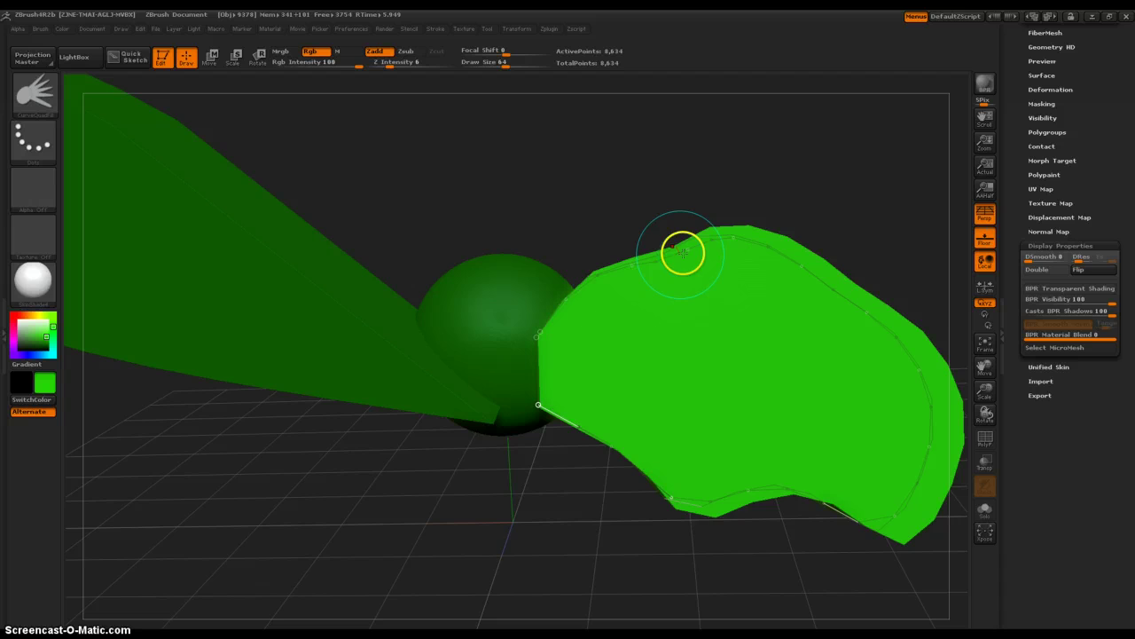
left_click_drag(680, 251, 672, 230)
mouse_move(828, 279)
left_mouse_down()
mouse_move(842, 257)
mouse_move(792, 232)
left_mouse_up()
mouse_move(854, 303)
left_mouse_down()
mouse_move(888, 310)
mouse_move(870, 286)
left_mouse_up()
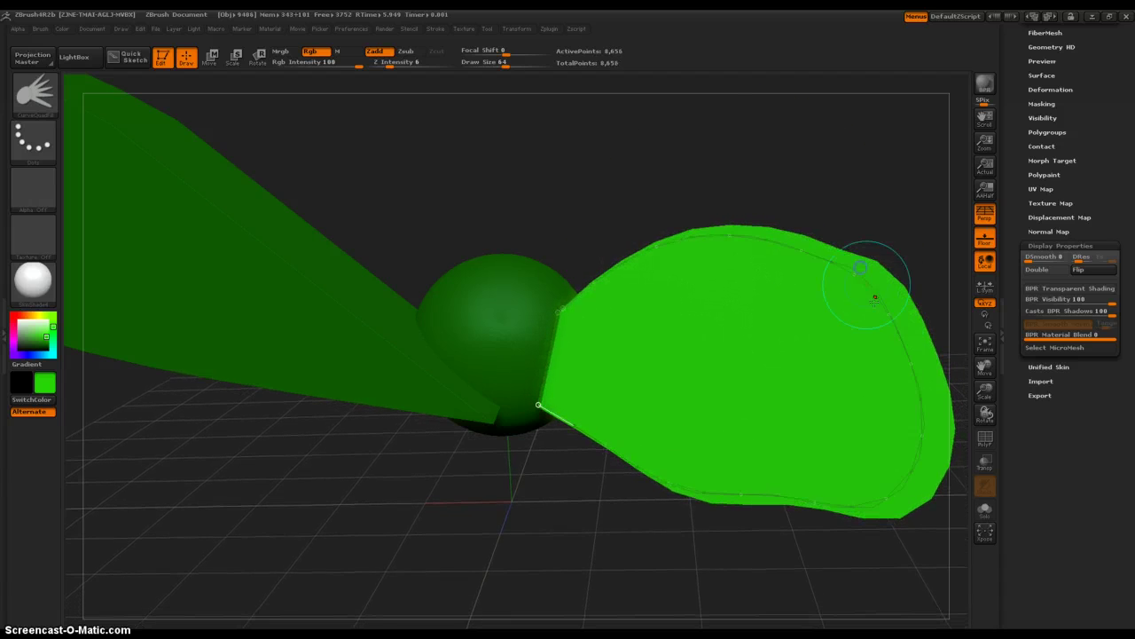
left_click_drag(890, 339, 925, 391)
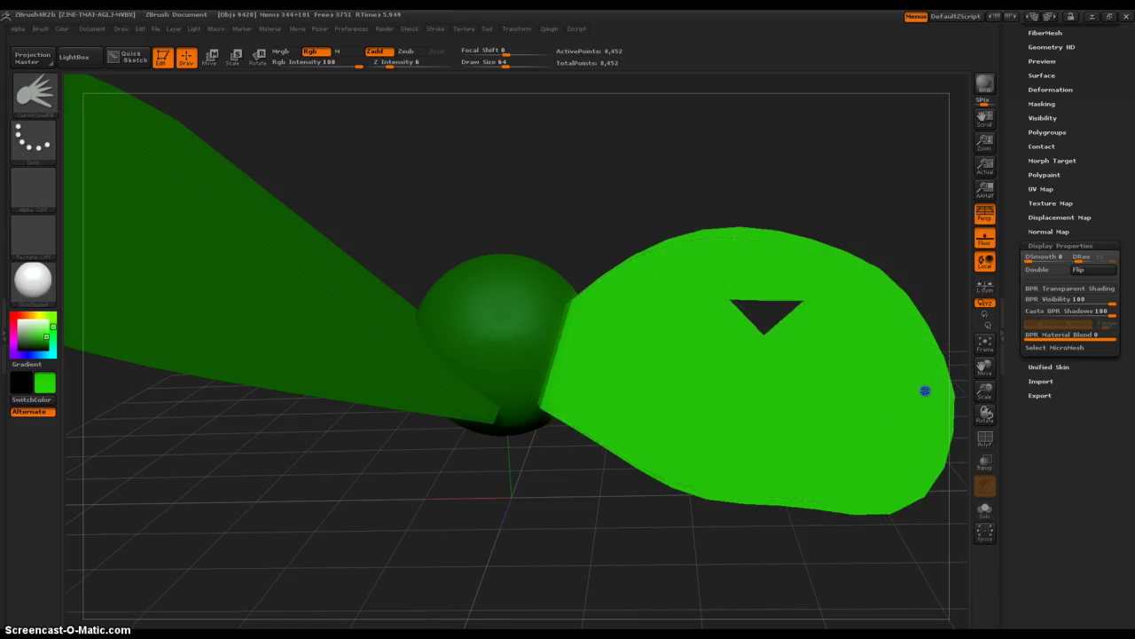
left_click_drag(841, 274, 792, 240)
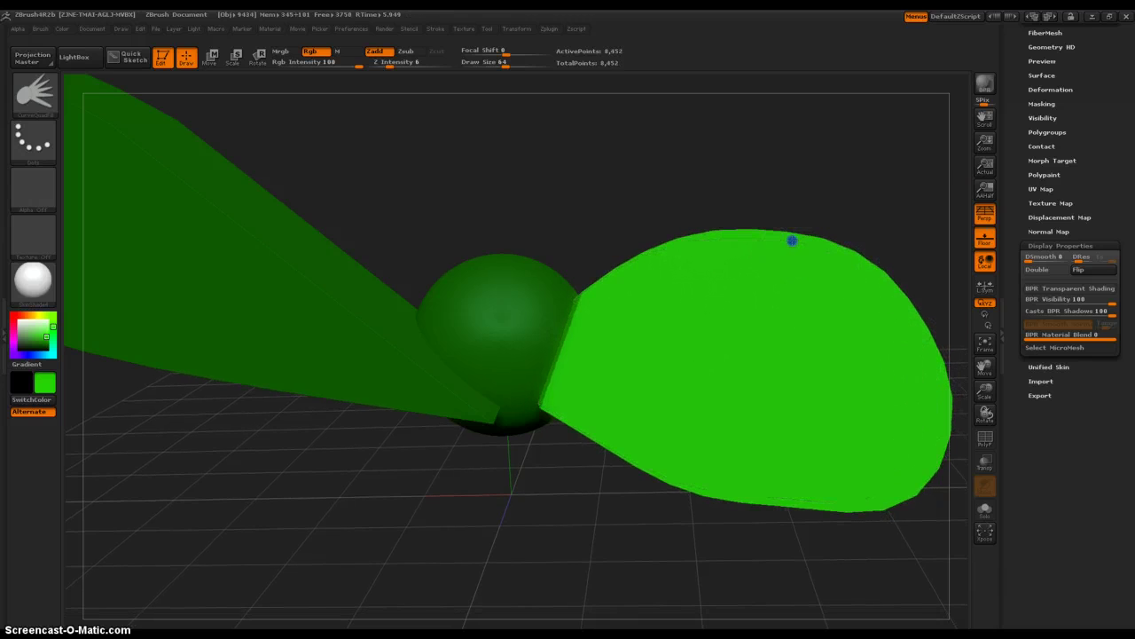
left_click_drag(798, 500, 567, 421)
From a side view, shift the second shape into line with the sphere using the transpose line in Move mode
left_click_drag(574, 200, 509, 266)
mouse_move(435, 318)
left_mouse_down("alt")
mouse_move(325, 381)
mouse_move(376, 361)
mouse_move(336, 305)
left_mouse_up("alt")
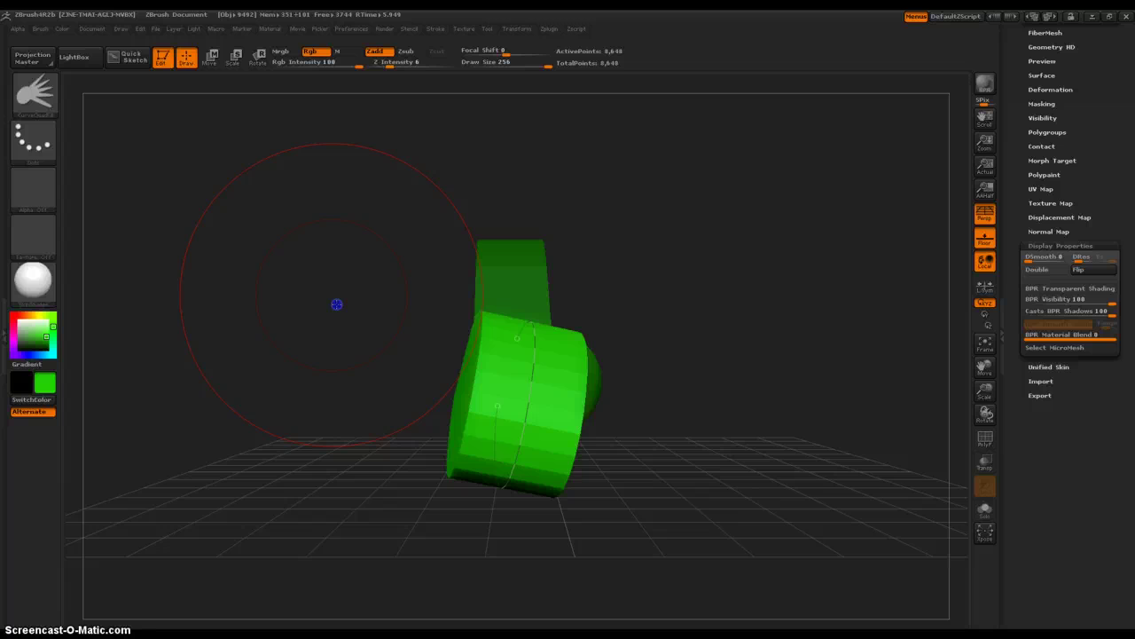
left_click(210, 57)
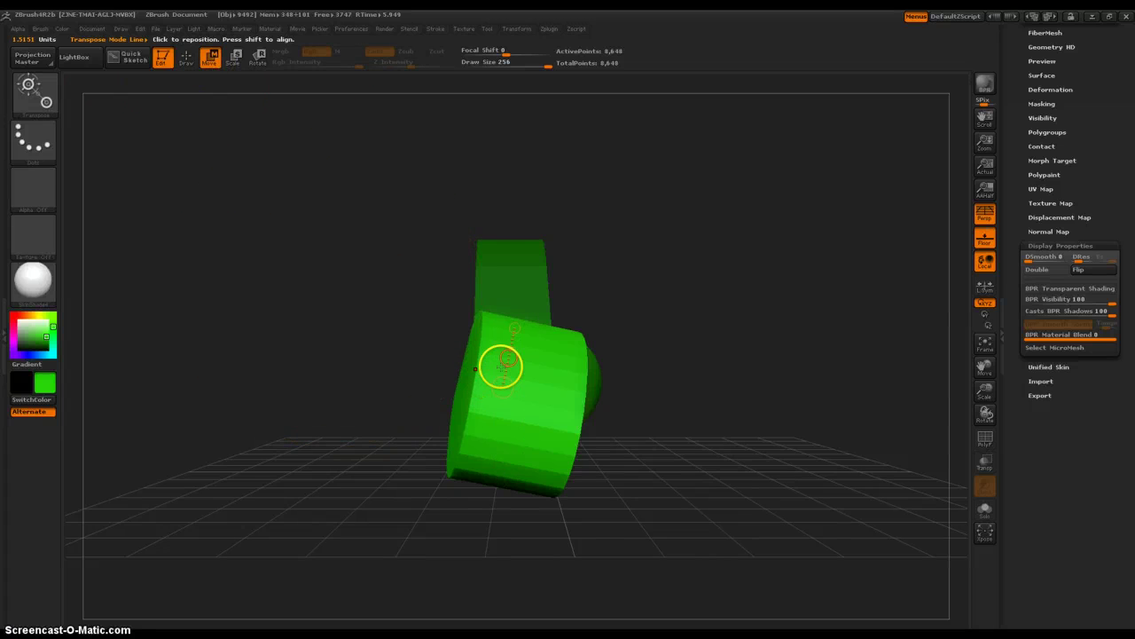
left_click(519, 328)
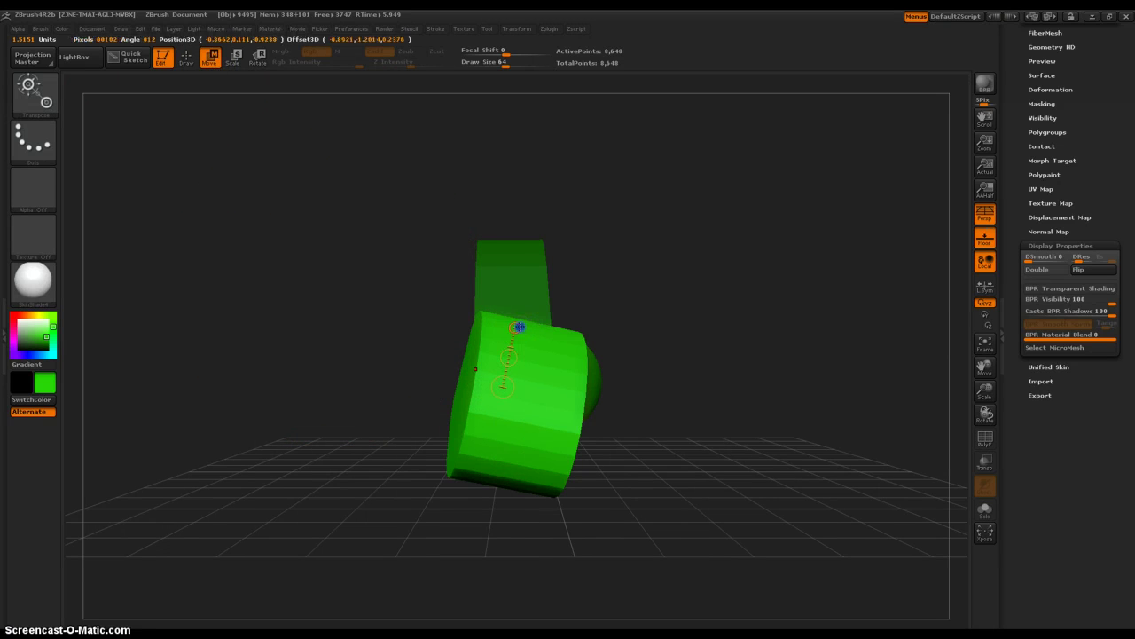
mouse_move(563, 412)
left_mouse_down()
mouse_move(572, 391)
mouse_move(540, 387)
mouse_move(602, 379)
left_mouse_up()
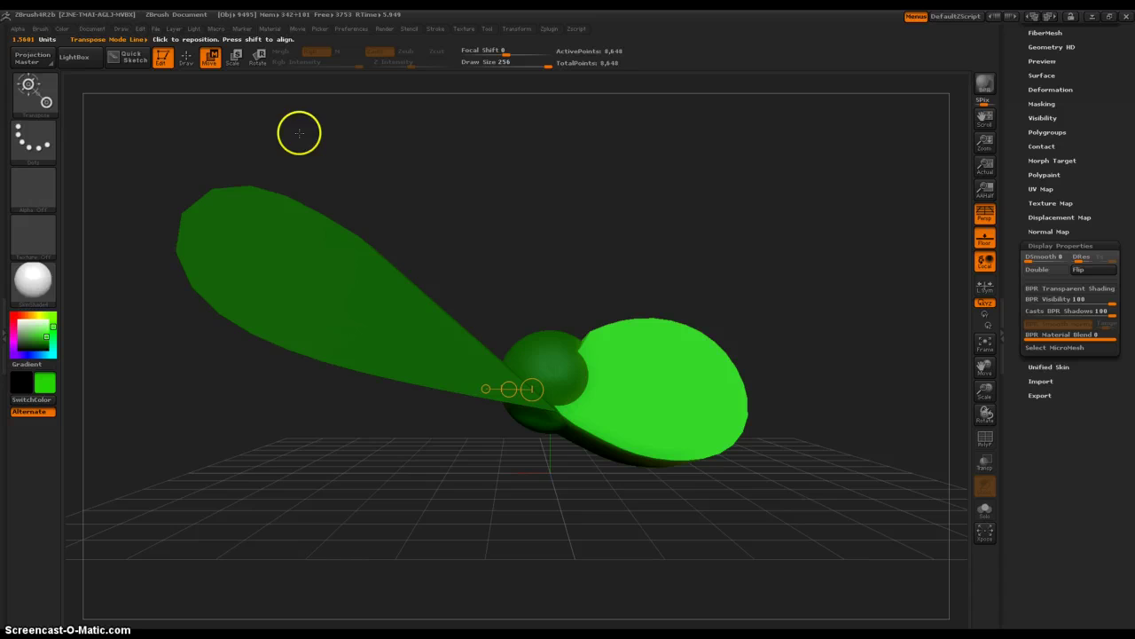
Clear the mask from the sphere and the first shape
key("ctrl")
left_click_drag(360, 408, 251, 523, "ctrl")
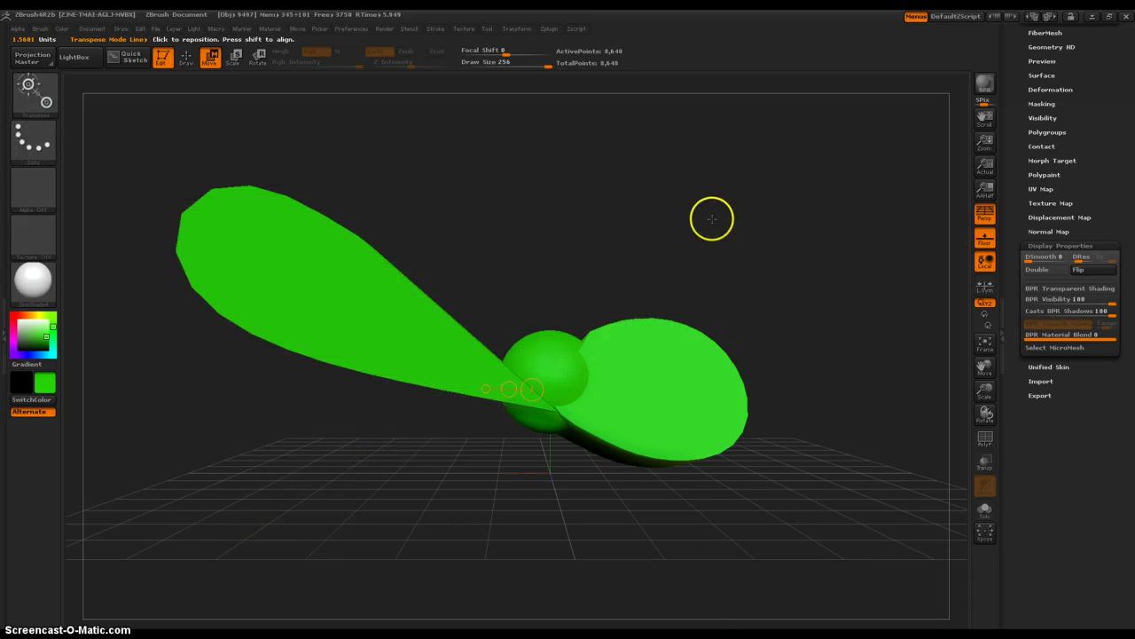
mouse_move(713, 198)
left_mouse_down()
mouse_move(651, 264)
mouse_move(631, 218)
mouse_move(612, 303)
mouse_move(586, 263)
mouse_move(667, 210)
mouse_move(624, 242)
mouse_move(641, 263)
left_mouse_up()
Look through the brush palette for CurveStandard and the other available sculpting brushes
key("space")
left_click(293, 359)
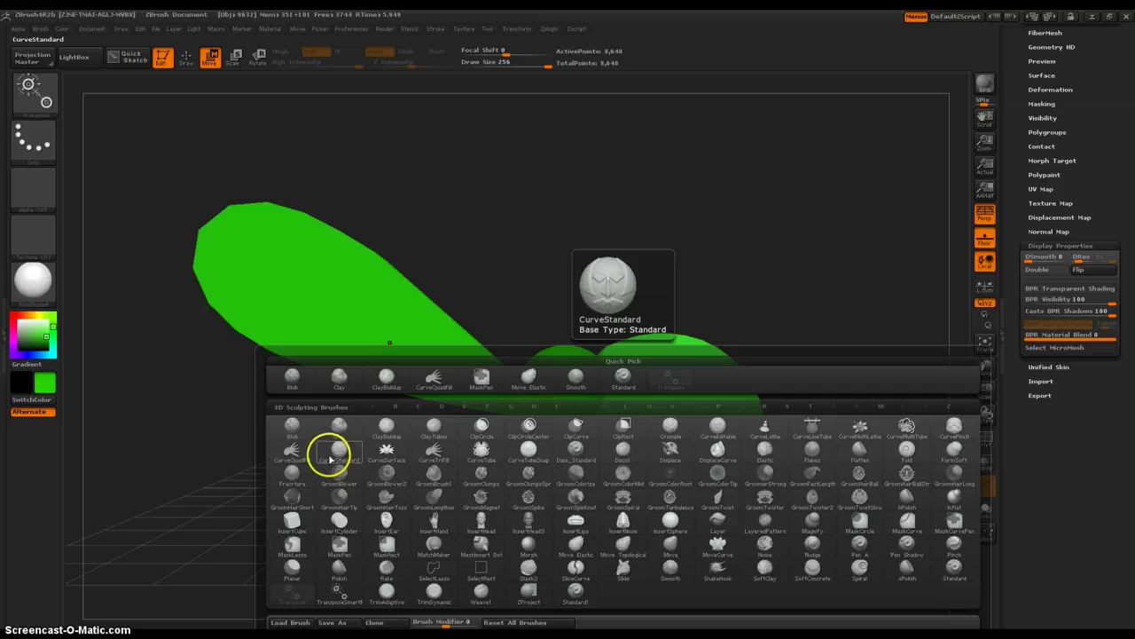
left_click(323, 450)
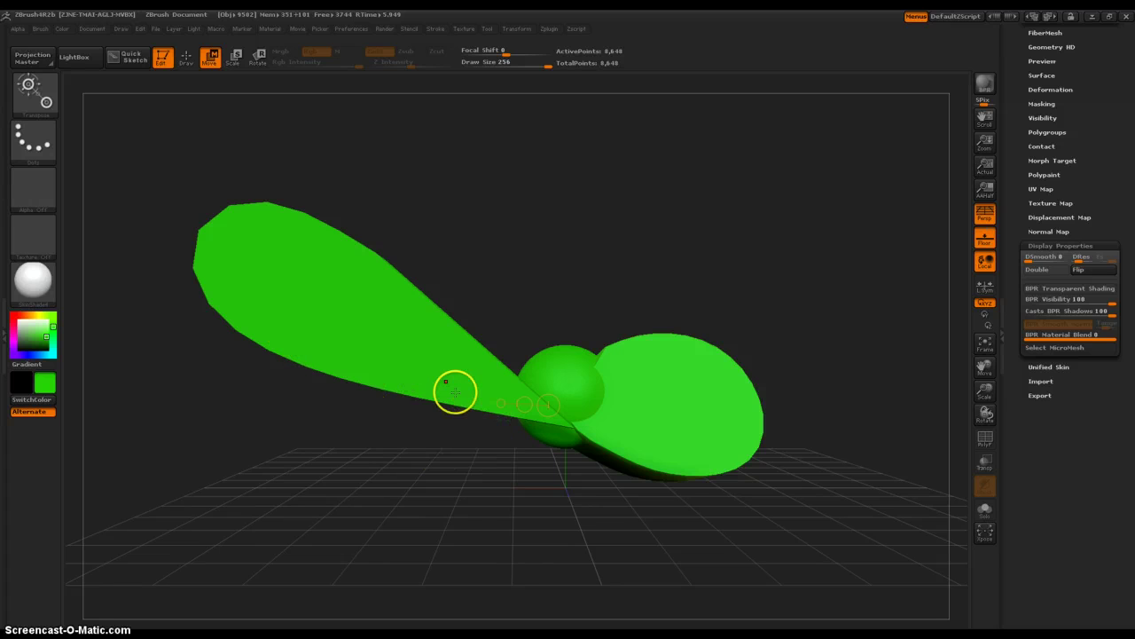
key("space")
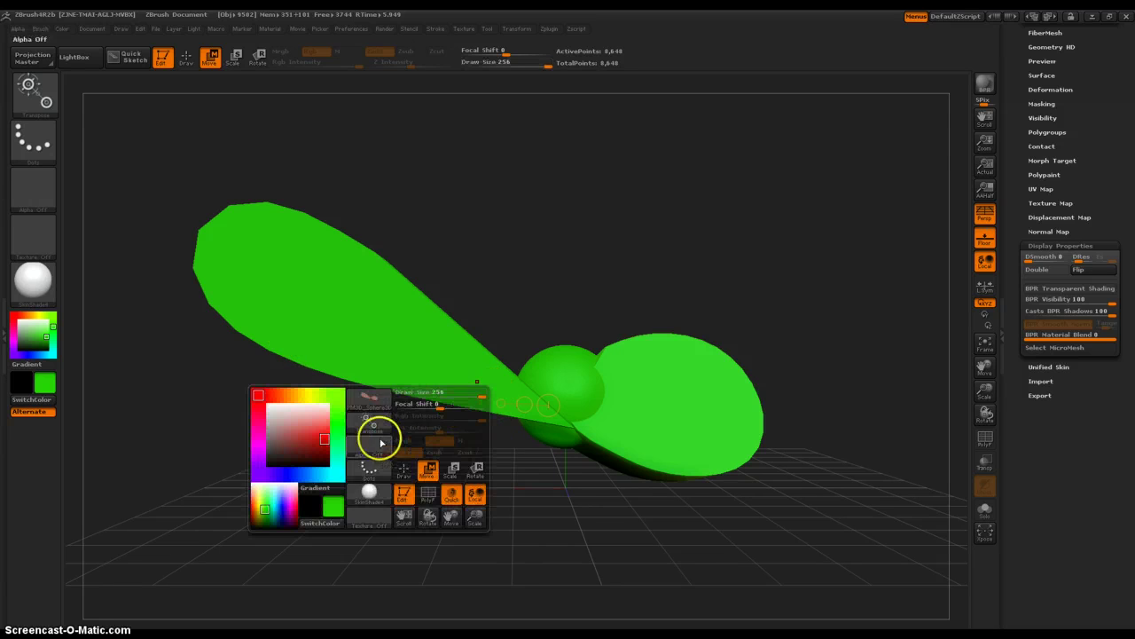
left_click(375, 436)
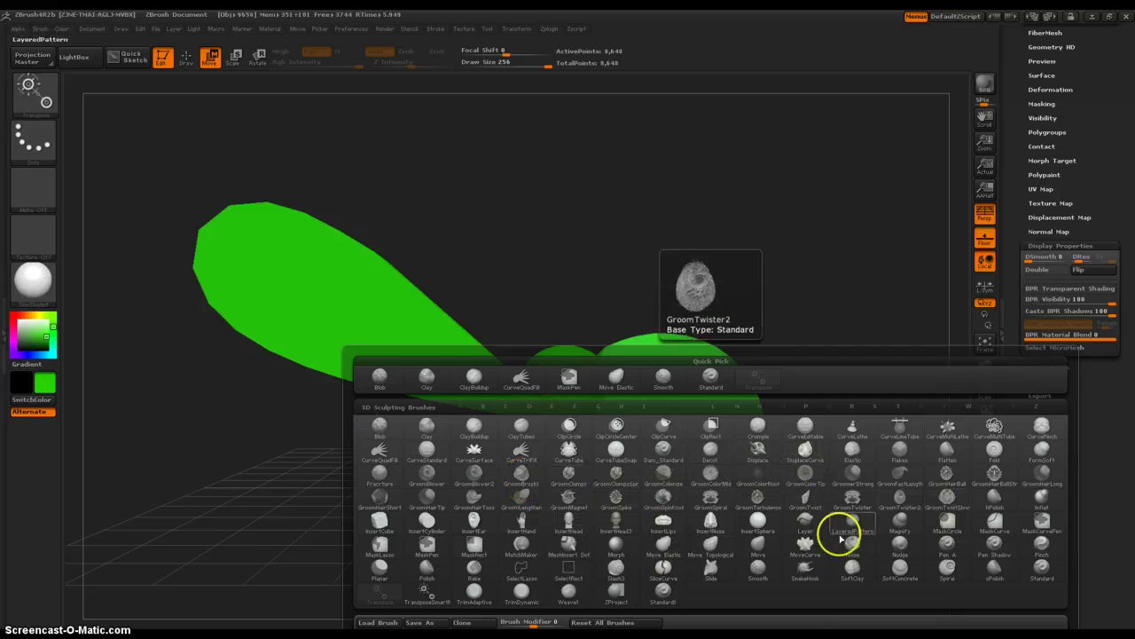
left_click(531, 473)
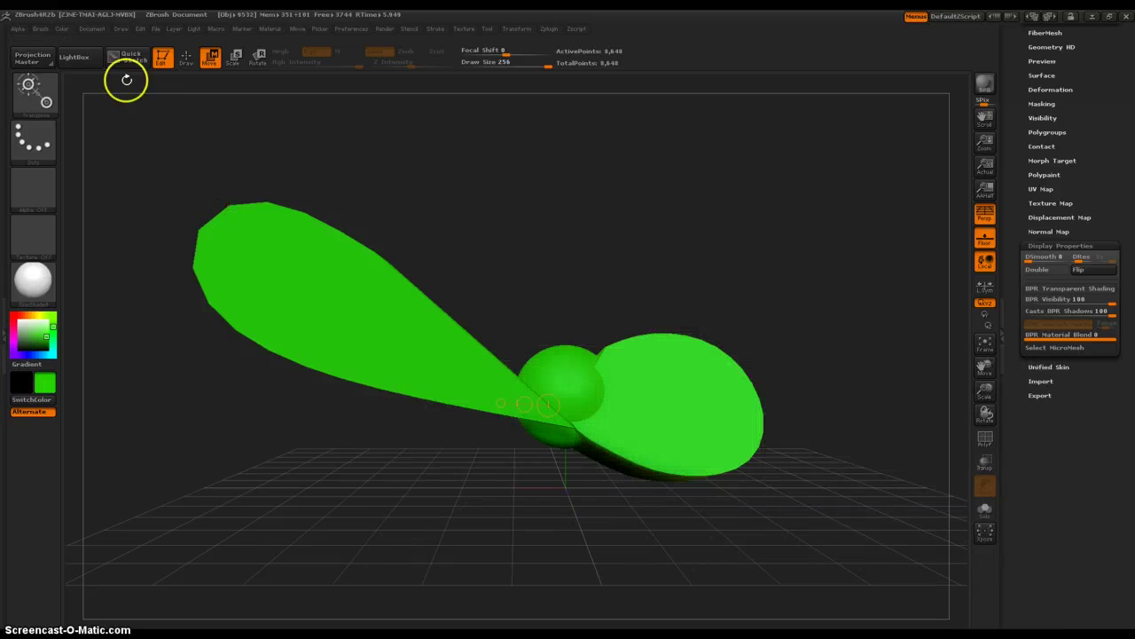
Browse the Displace and Mallet folders in LightBox's brush library, and hide LightBox
left_click(79, 58)
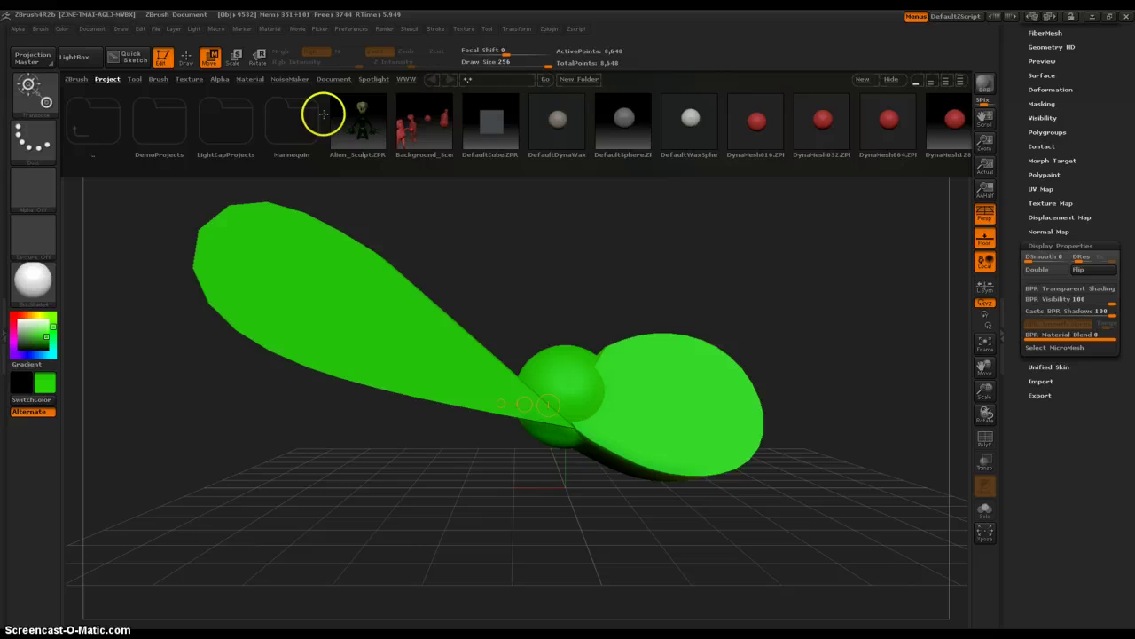
left_click(157, 80)
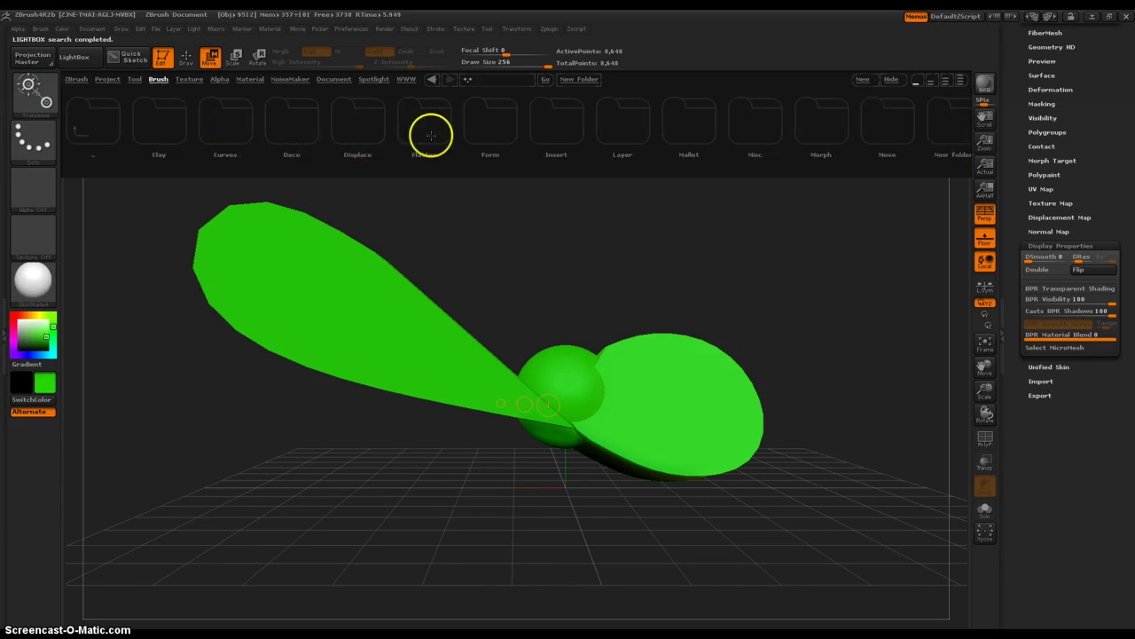
double_click(358, 139)
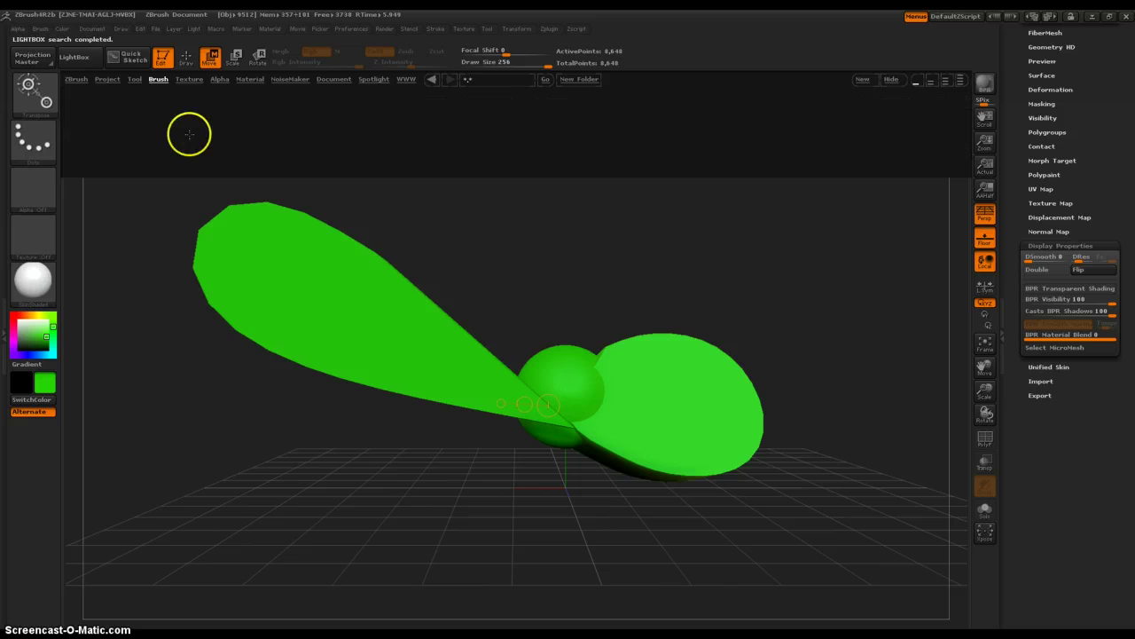
double_click(98, 110)
double_click(700, 129)
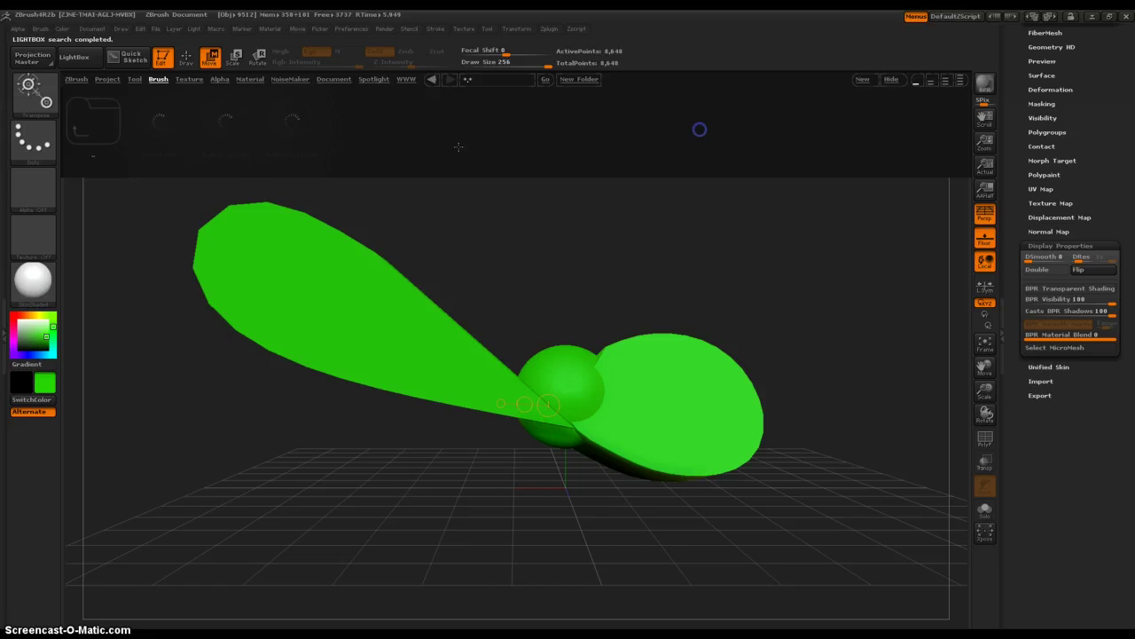
key("space")
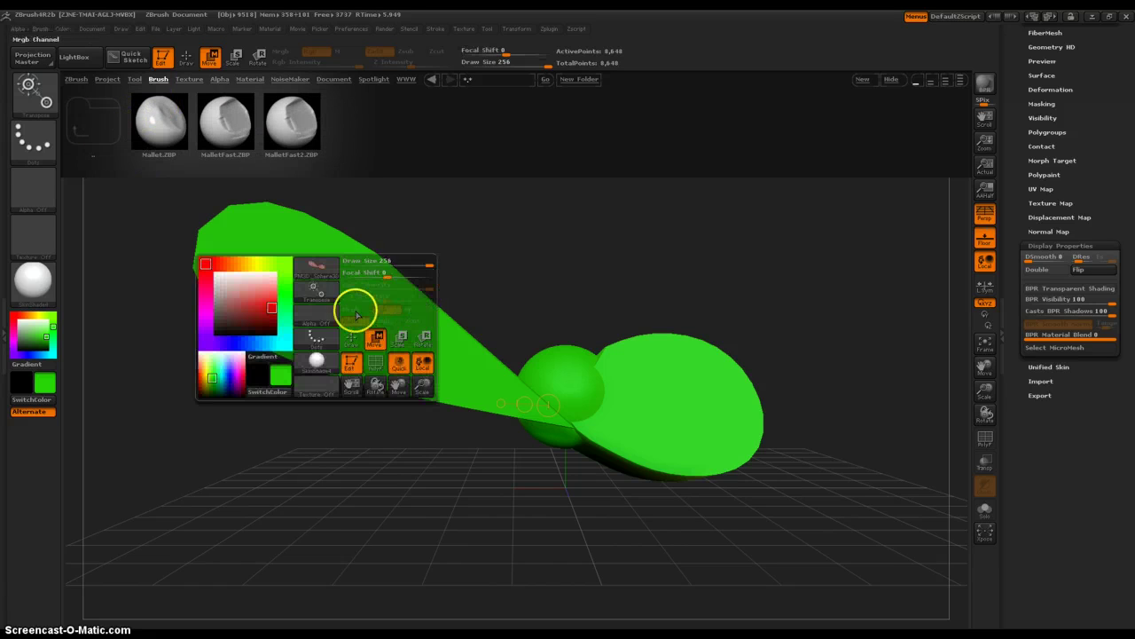
left_click(355, 310)
left_click(612, 454)
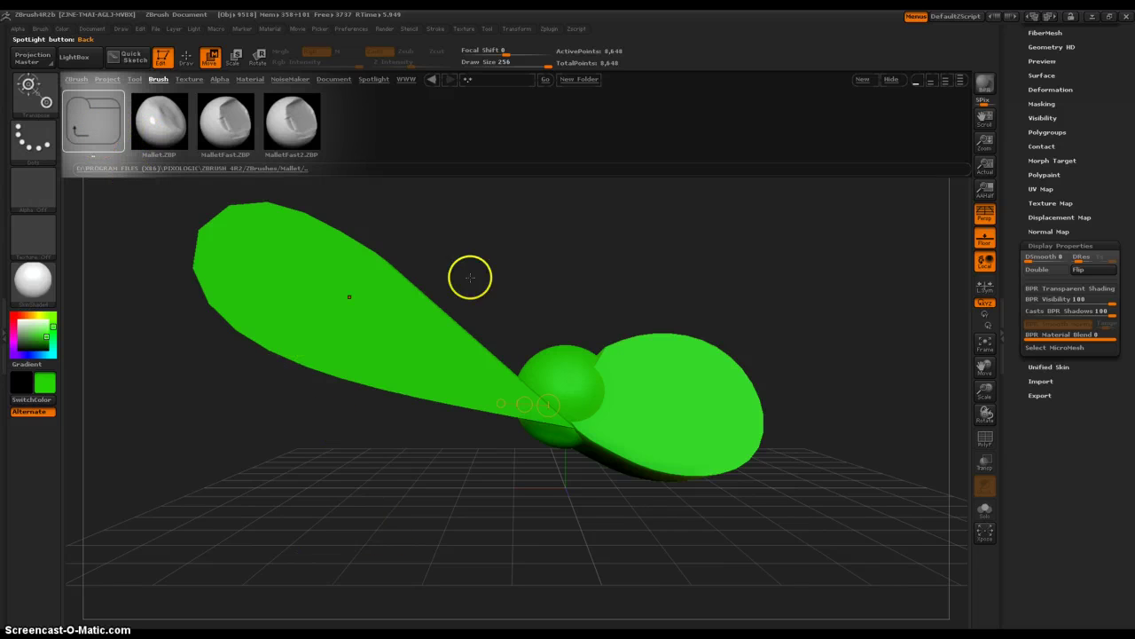
left_click(892, 79)
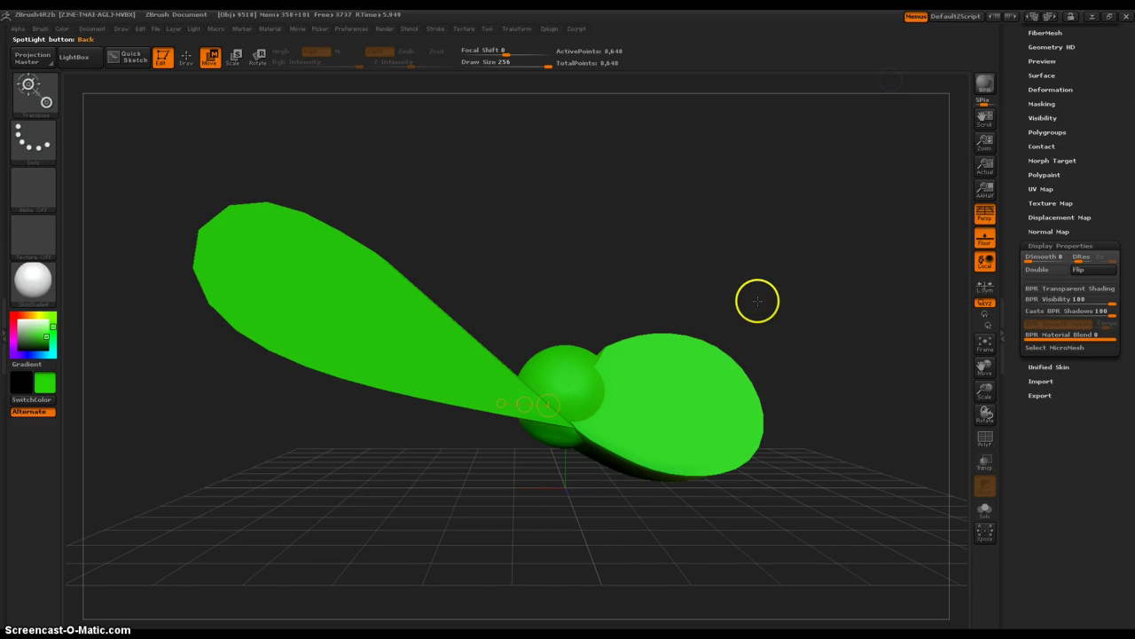